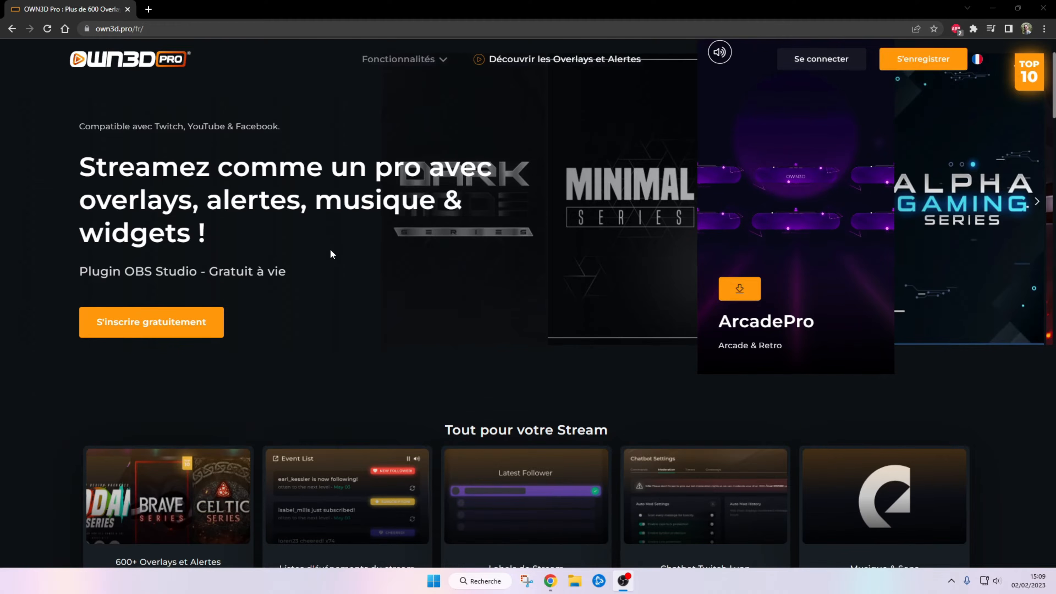
Open the OWN3D overlays and alerts catalogue and browse the full overlay list
{"action": "scroll", "coordinate": [331, 254], "scroll_direction": "down", "scroll_amount": 1}
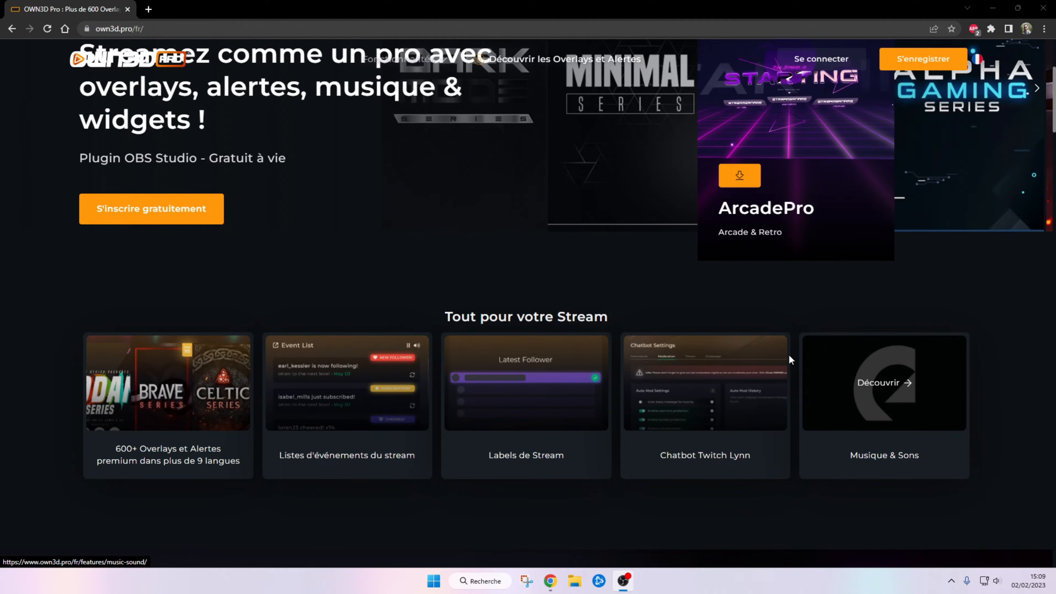
{"action": "left_click", "coordinate": [182, 394]}
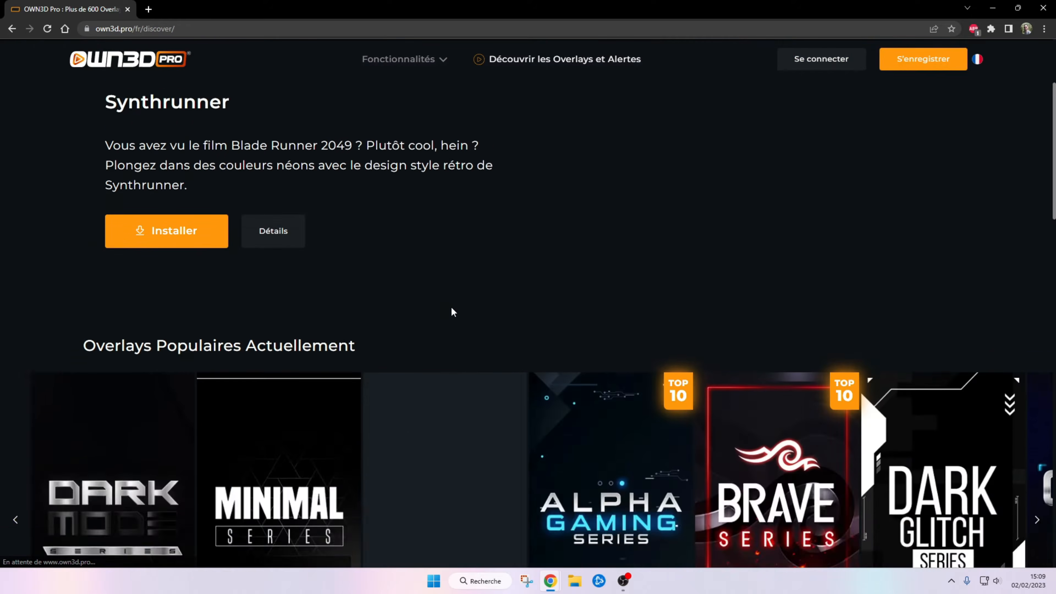
{"action": "scroll", "coordinate": [453, 312], "scroll_direction": "down", "scroll_amount": 10}
{"action": "scroll", "coordinate": [453, 308], "scroll_direction": "down", "scroll_amount": 12}
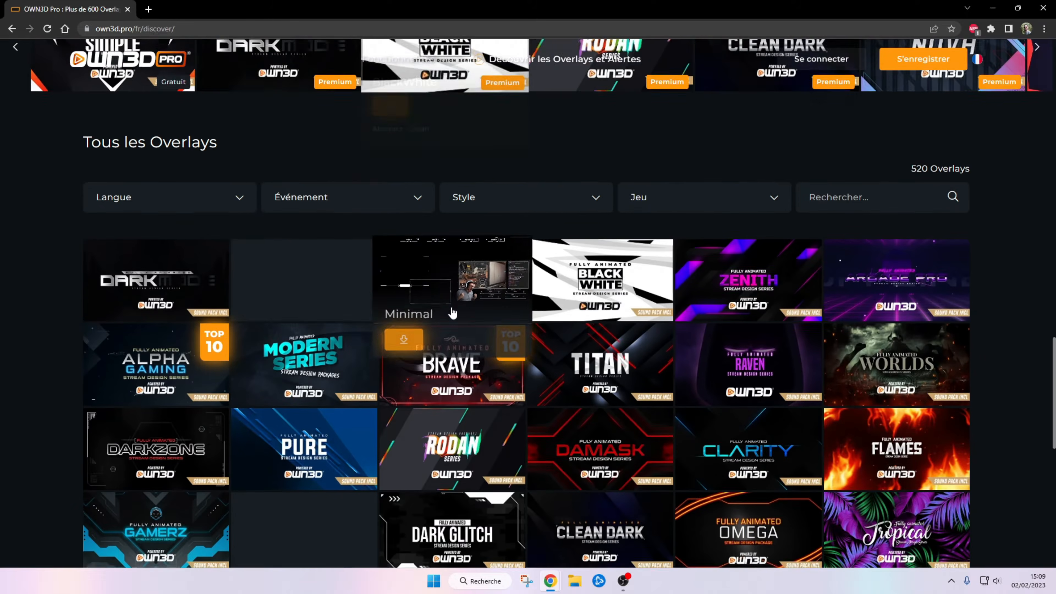
{"action": "scroll", "coordinate": [453, 312], "scroll_direction": "down", "scroll_amount": 5}
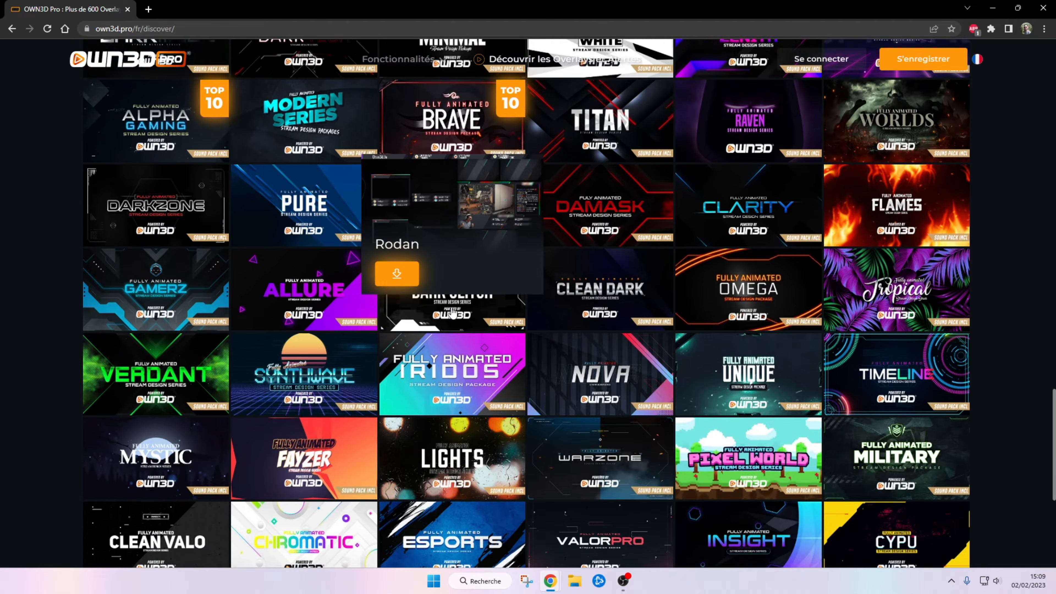
{"action": "scroll", "coordinate": [452, 312], "scroll_direction": "down", "scroll_amount": 1}
Examine the Iridos overlay's details and previews, close them and return to the start of the catalogue
{"action": "left_click", "coordinate": [457, 339]}
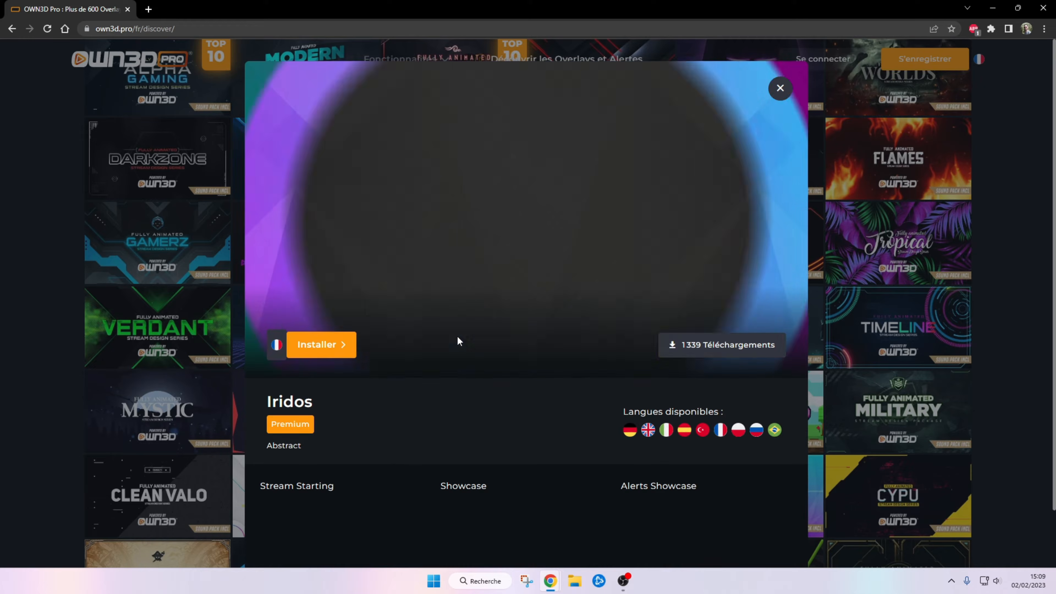
{"action": "scroll", "coordinate": [475, 445], "scroll_direction": "down", "scroll_amount": 3}
{"action": "scroll", "coordinate": [475, 444], "scroll_direction": "up", "scroll_amount": 3}
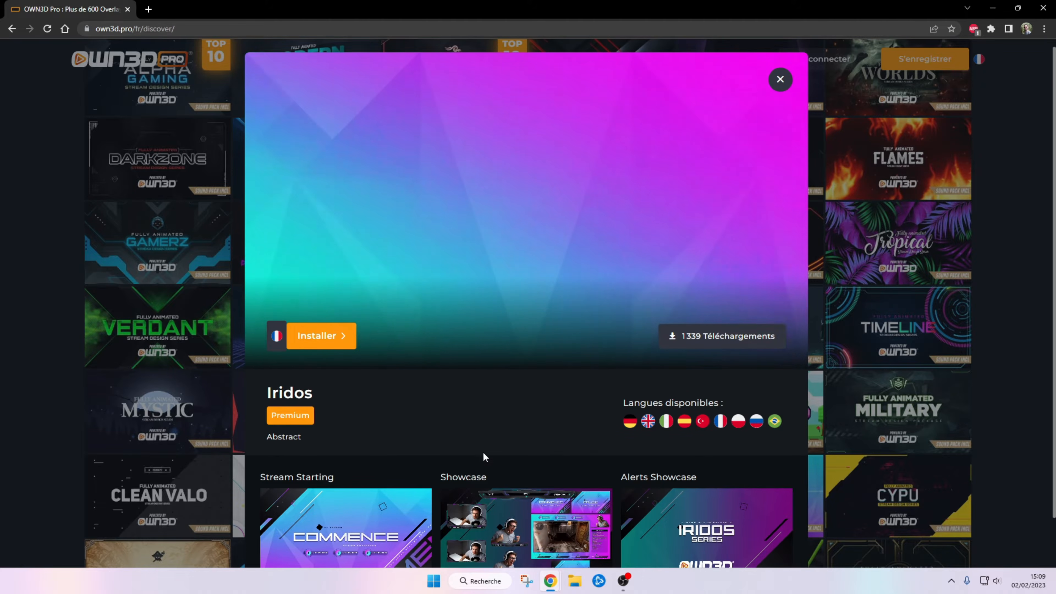
{"action": "scroll", "coordinate": [476, 449], "scroll_direction": "down", "scroll_amount": 1}
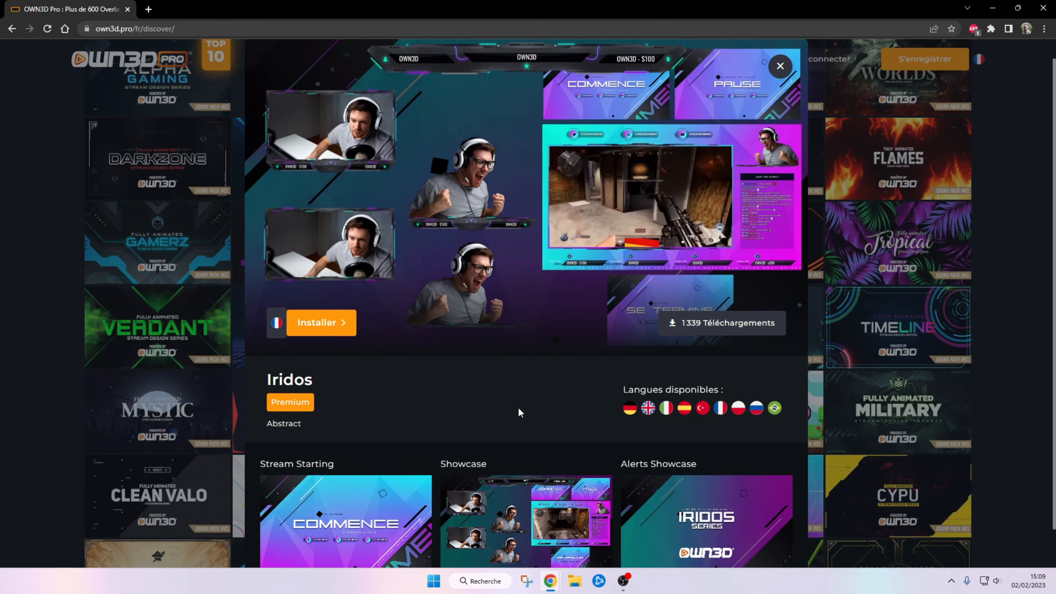
{"action": "left_click", "coordinate": [780, 66]}
{"action": "scroll", "coordinate": [616, 284], "scroll_direction": "up", "scroll_amount": 6}
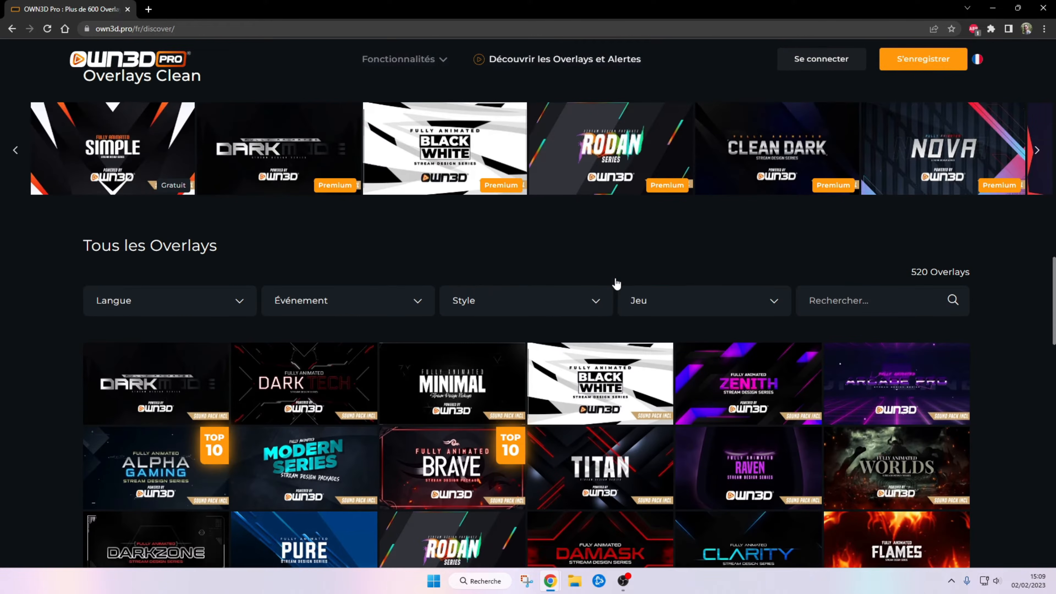
{"action": "scroll", "coordinate": [617, 284], "scroll_direction": "up", "scroll_amount": 12}
{"action": "scroll", "coordinate": [617, 284], "scroll_direction": "up", "scroll_amount": 2}
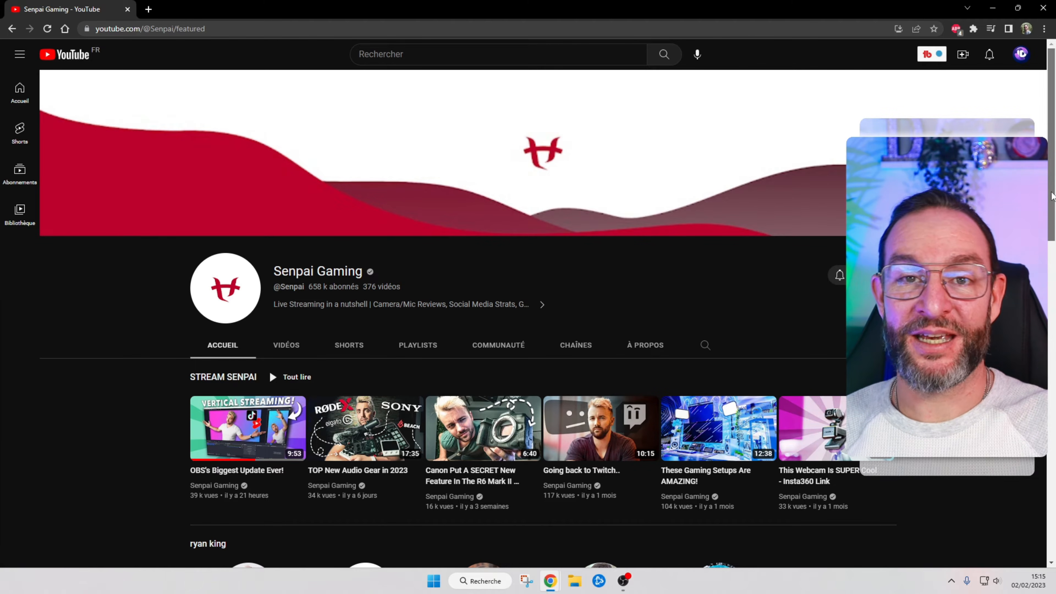
Look over the Senpai Gaming channel page and highlight the OBS 29+ requirement of the Aitum Vertical plugin
{"action": "scroll", "coordinate": [269, 358], "scroll_direction": "down", "scroll_amount": 3}
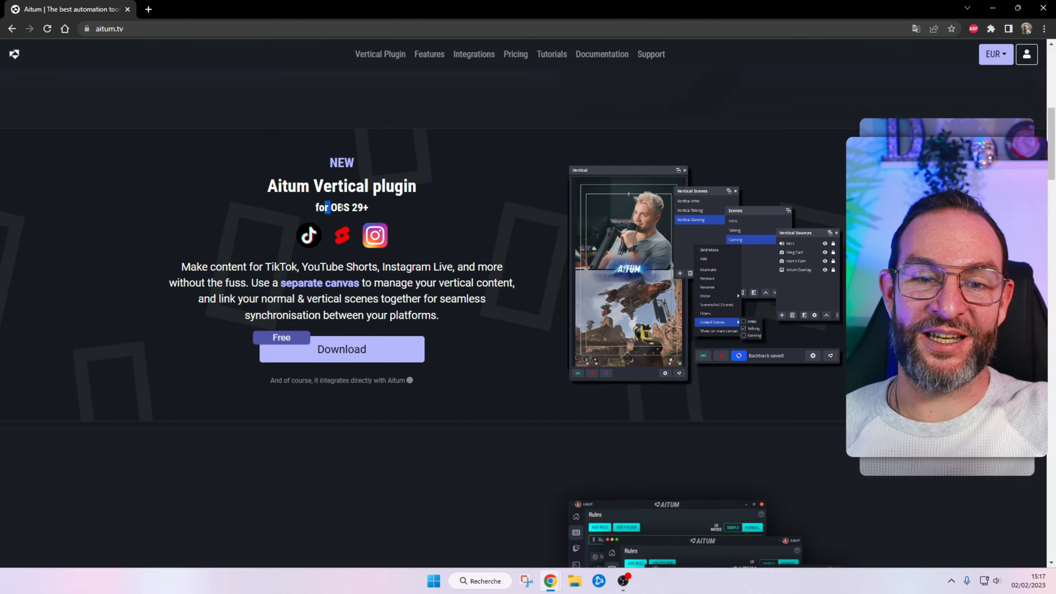
{"action": "left_click_drag", "start_coordinate": [331, 207], "coordinate": [375, 212]}
{"action": "left_click", "coordinate": [455, 273]}
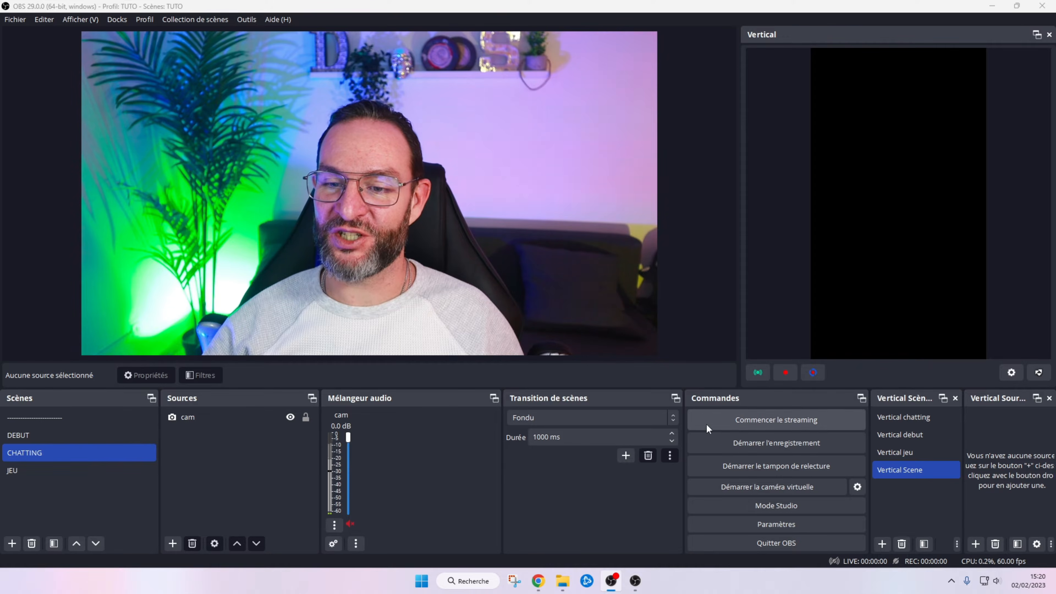
Resize the lower docks in OBS to narrow the scene transitions and commands and widen Vertical Scenes and Vertical Sources
{"action": "left_click_drag", "start_coordinate": [683, 397], "coordinate": [594, 396]}
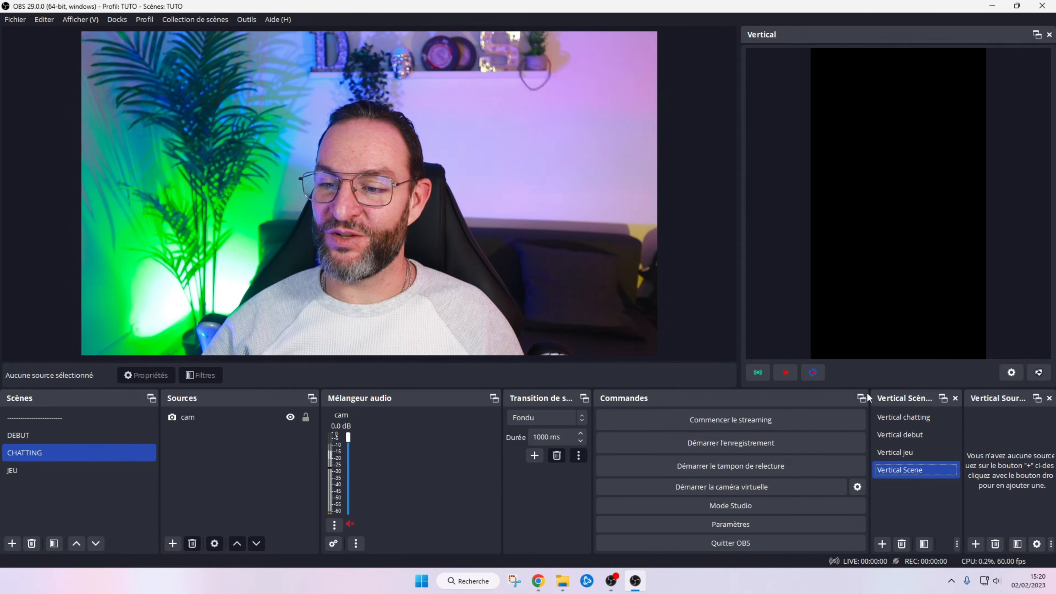
{"action": "left_click_drag", "start_coordinate": [869, 397], "coordinate": [773, 405]}
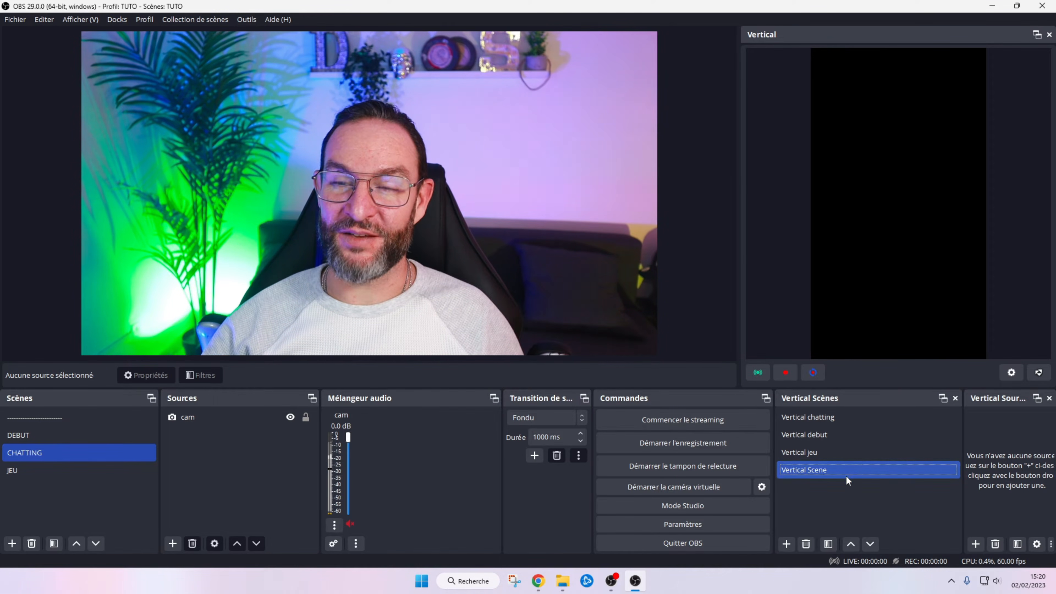
{"action": "left_click_drag", "start_coordinate": [962, 418], "coordinate": [929, 420]}
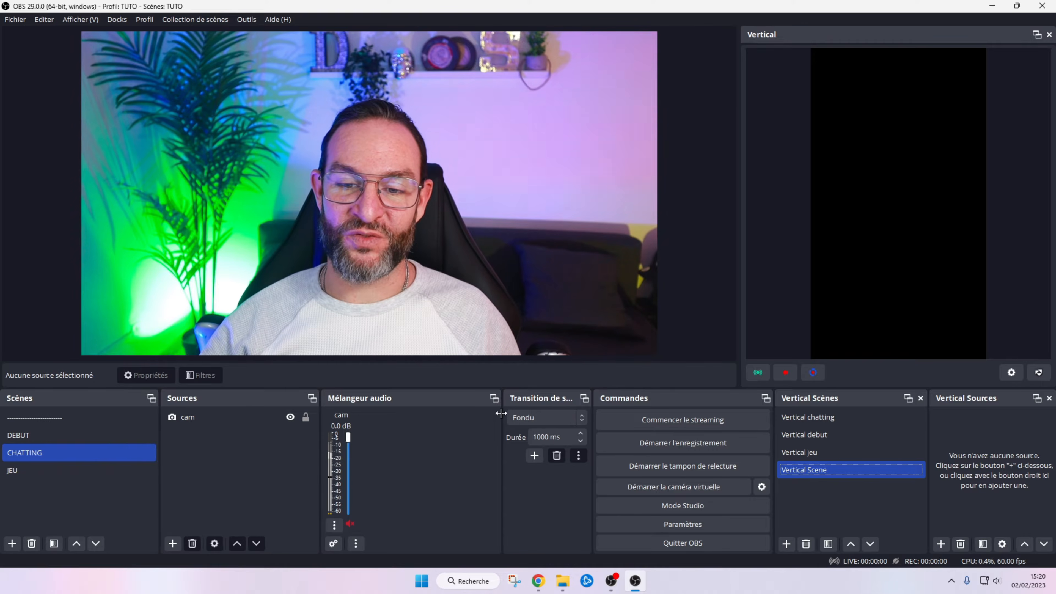
Switch through the main scenes DEBUT, CHATTING and JEU to compare them with their linked vertical scenes
{"action": "left_click", "coordinate": [60, 435]}
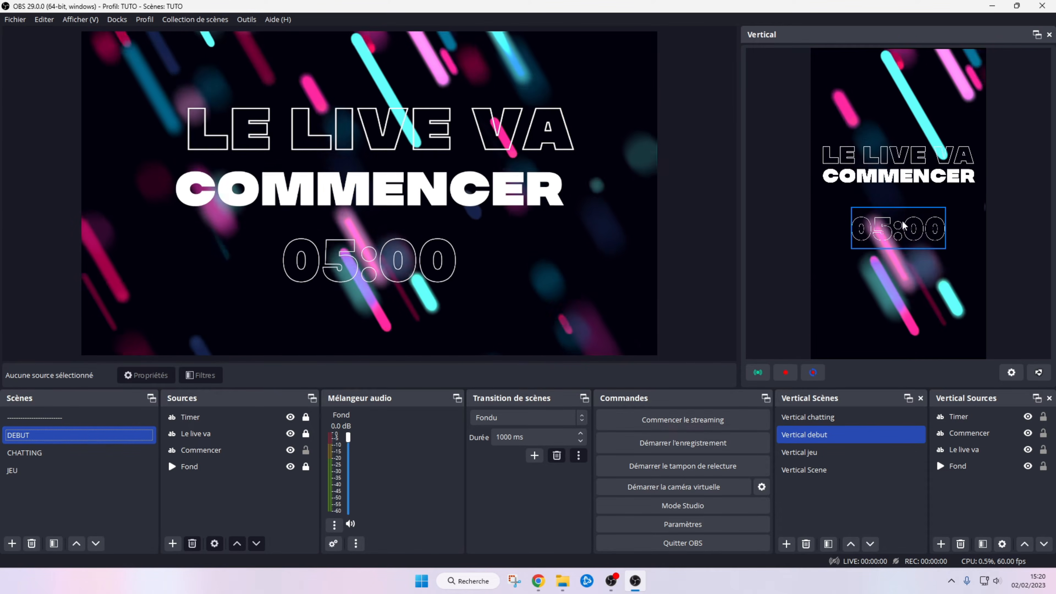
{"action": "left_click", "coordinate": [52, 452]}
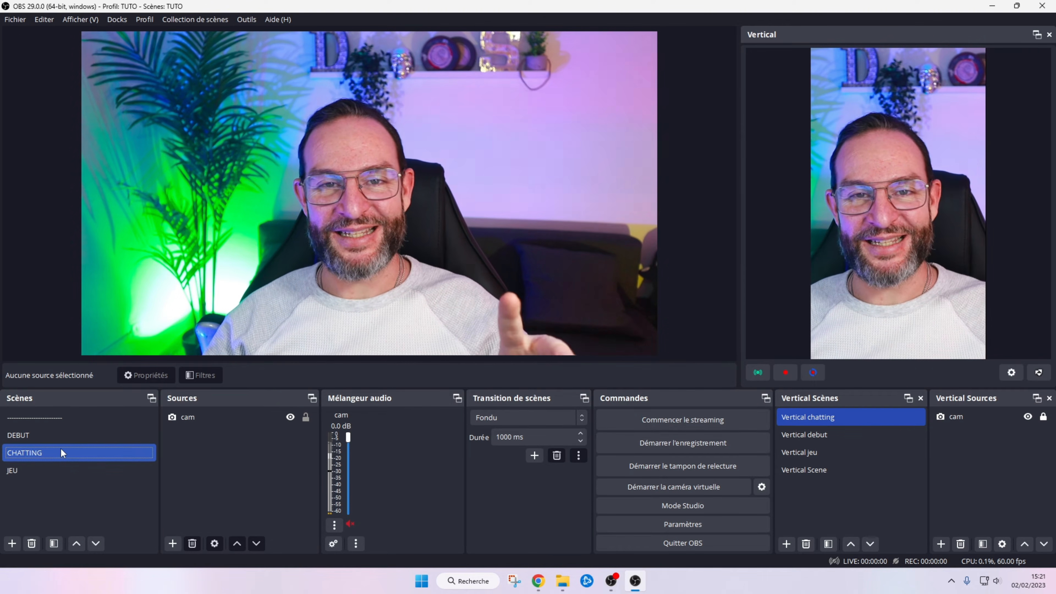
{"action": "left_click", "coordinate": [42, 470]}
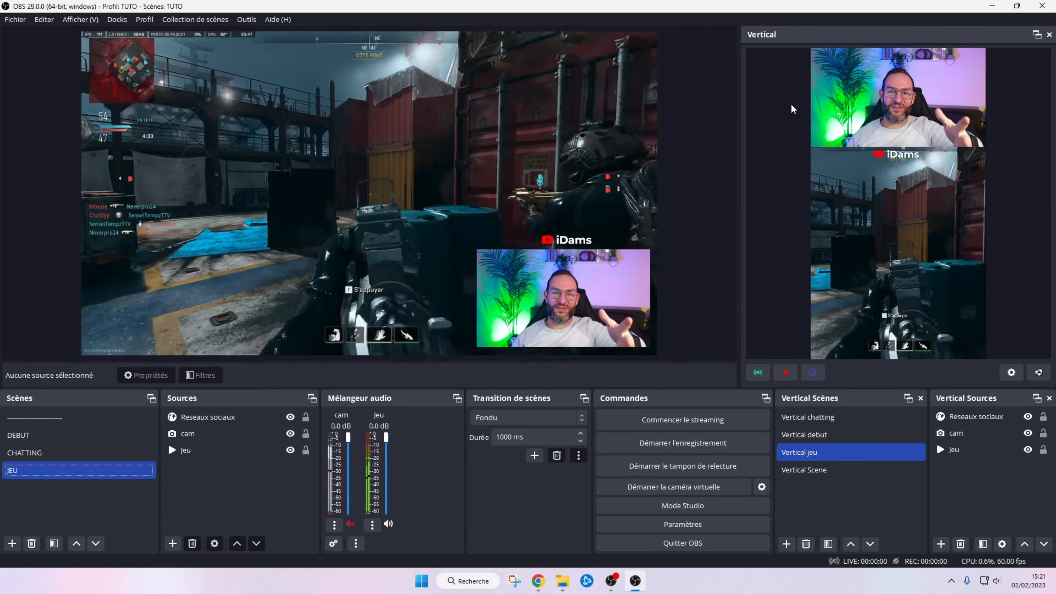
Select the cam and Jeu sources in the vertical preview to inspect their layout, and clear the selection
{"action": "left_click", "coordinate": [950, 80]}
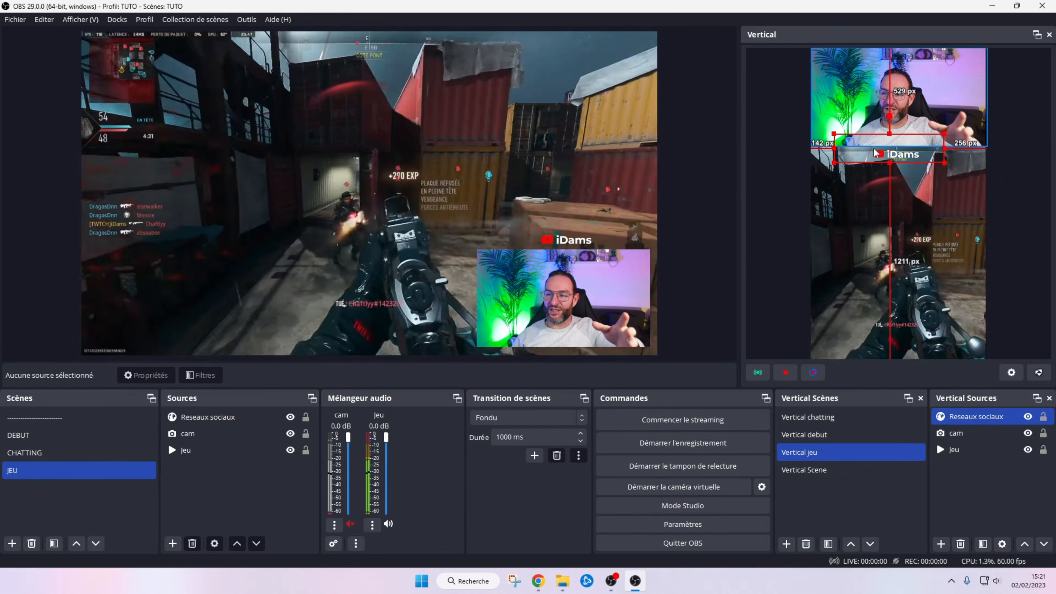
{"action": "left_click", "coordinate": [846, 118]}
{"action": "left_click", "coordinate": [824, 222]}
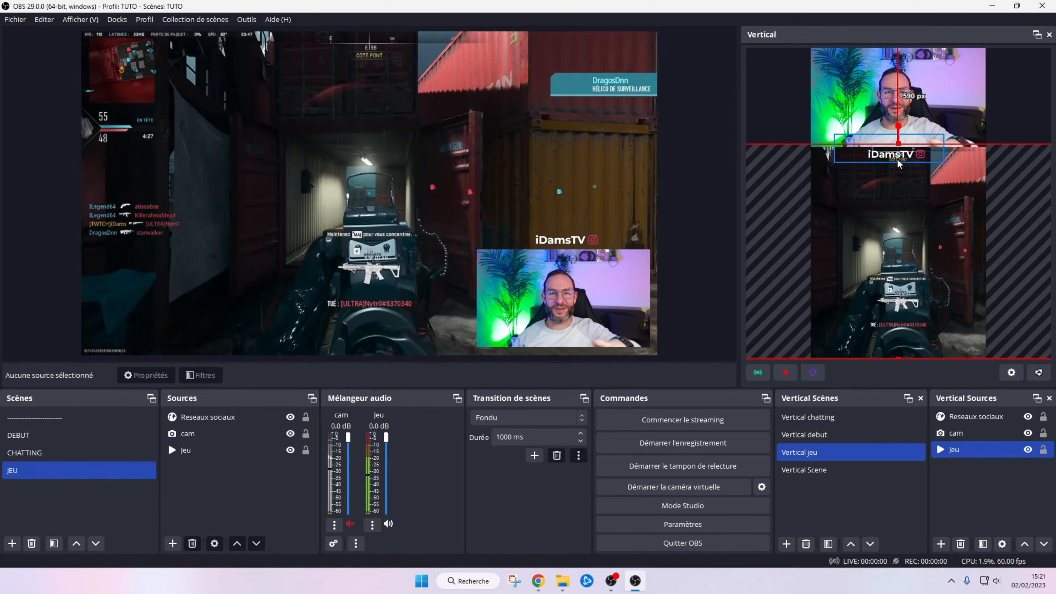
{"action": "left_click", "coordinate": [780, 83]}
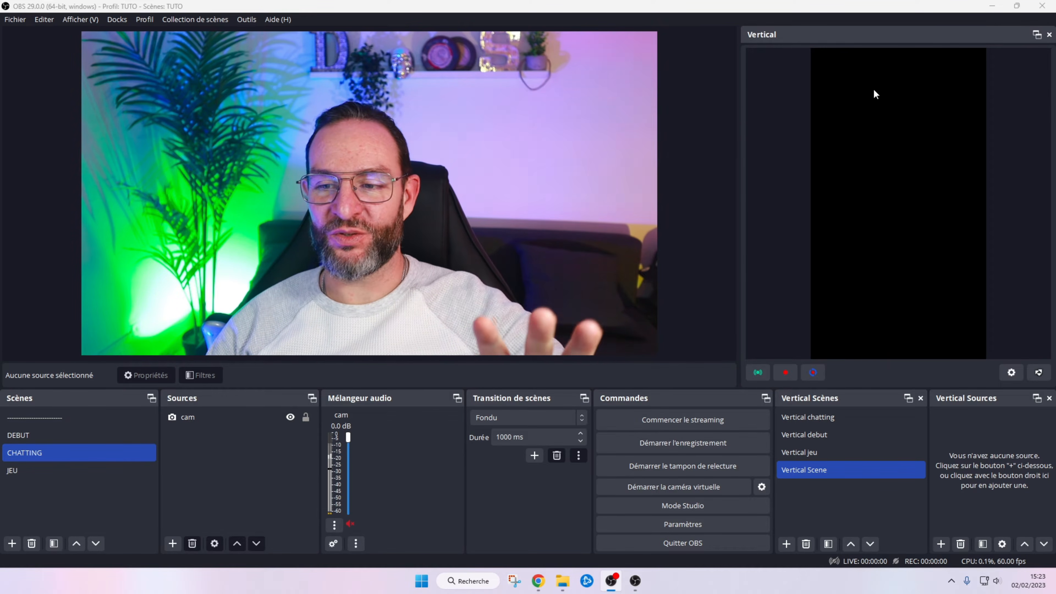
{"action": "left_click_drag", "start_coordinate": [825, 35], "coordinate": [1020, 106]}
{"action": "left_click", "coordinate": [818, 432]}
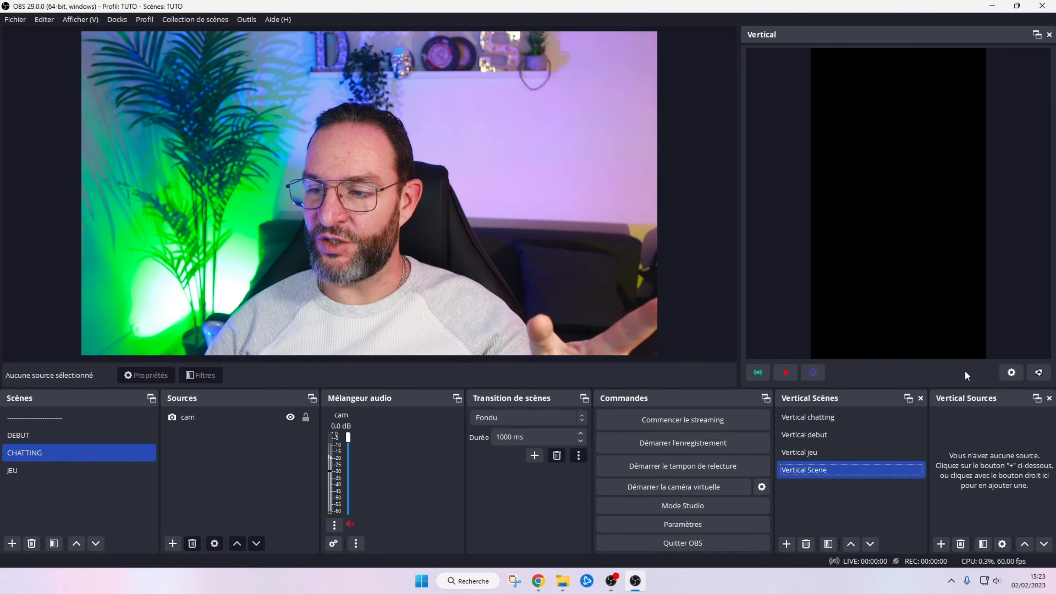
Set the vertical canvas's Backtrack recording length to 30 sec, save the settings and start a main recording
{"action": "left_click", "coordinate": [1010, 373]}
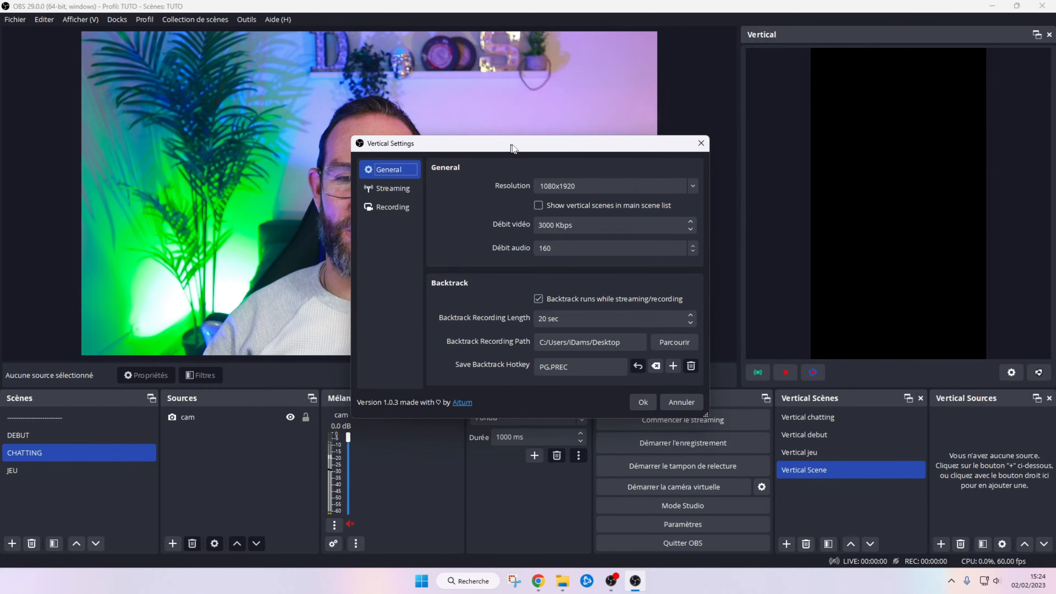
{"action": "left_click_drag", "start_coordinate": [506, 148], "coordinate": [632, 121]}
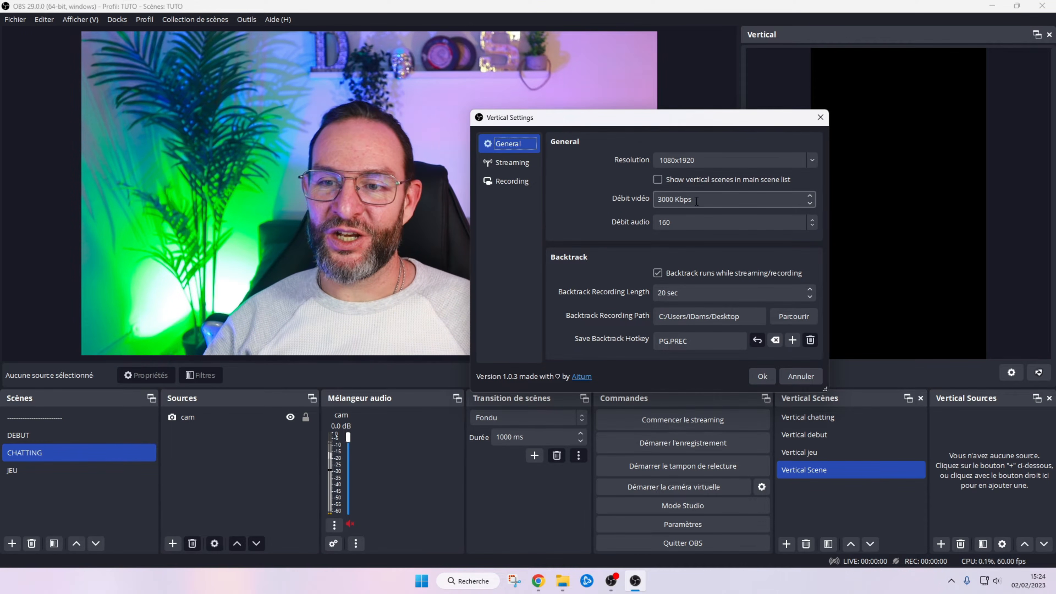
{"action": "left_click", "coordinate": [655, 177]}
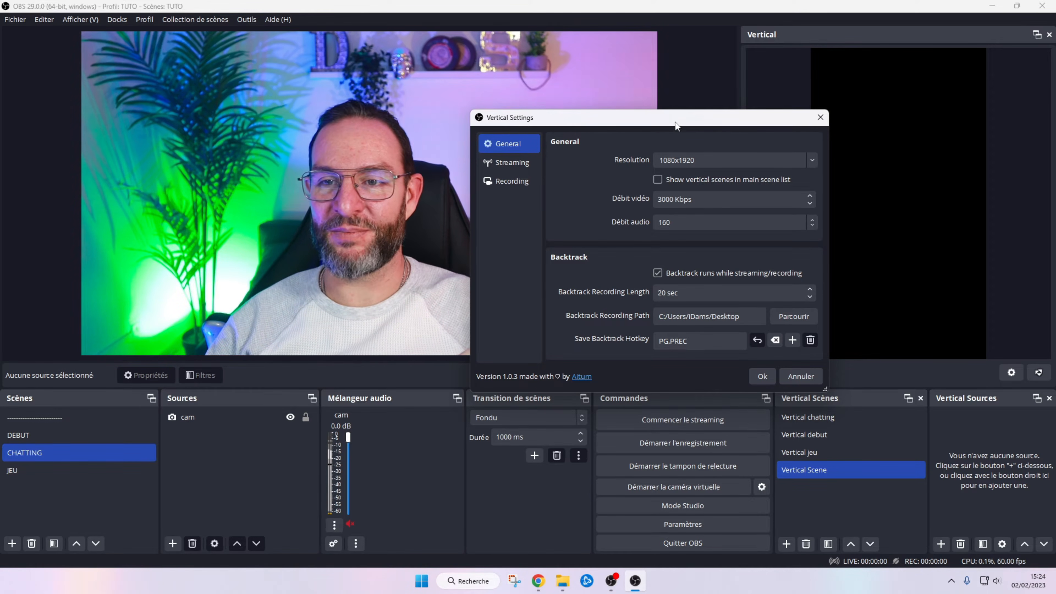
{"action": "left_click_drag", "start_coordinate": [676, 125], "coordinate": [652, 73]}
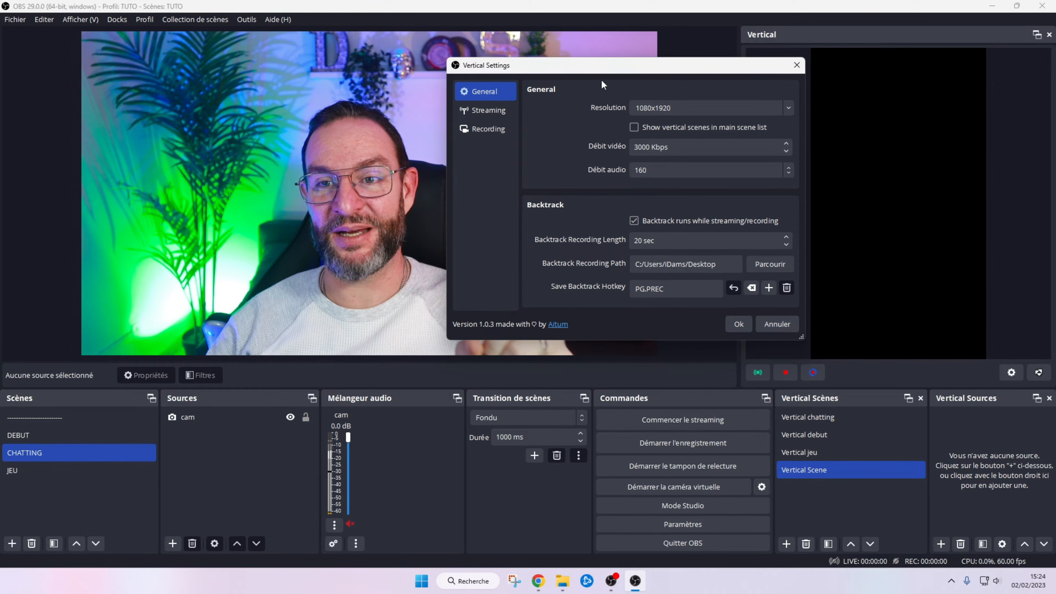
{"action": "left_click_drag", "start_coordinate": [601, 69], "coordinate": [610, 88]}
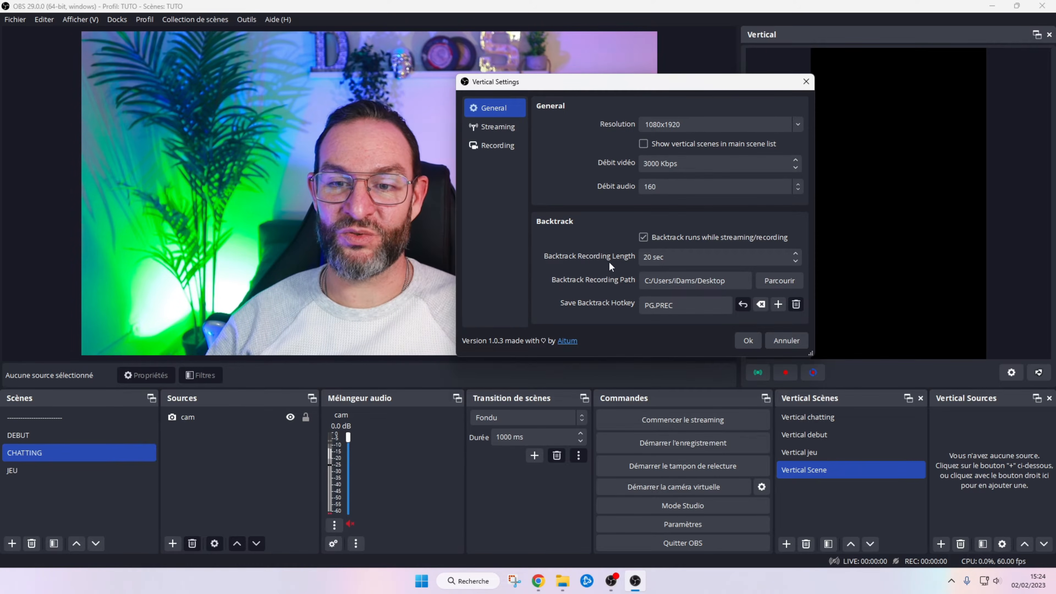
{"action": "double_click", "coordinate": [653, 257]}
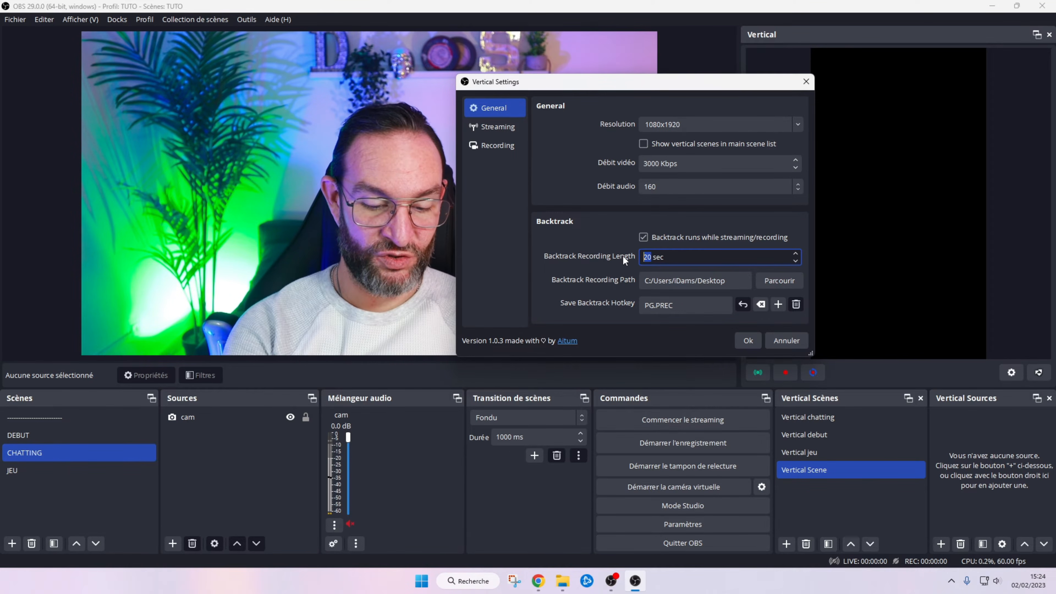
{"action": "left_click", "coordinate": [587, 235]}
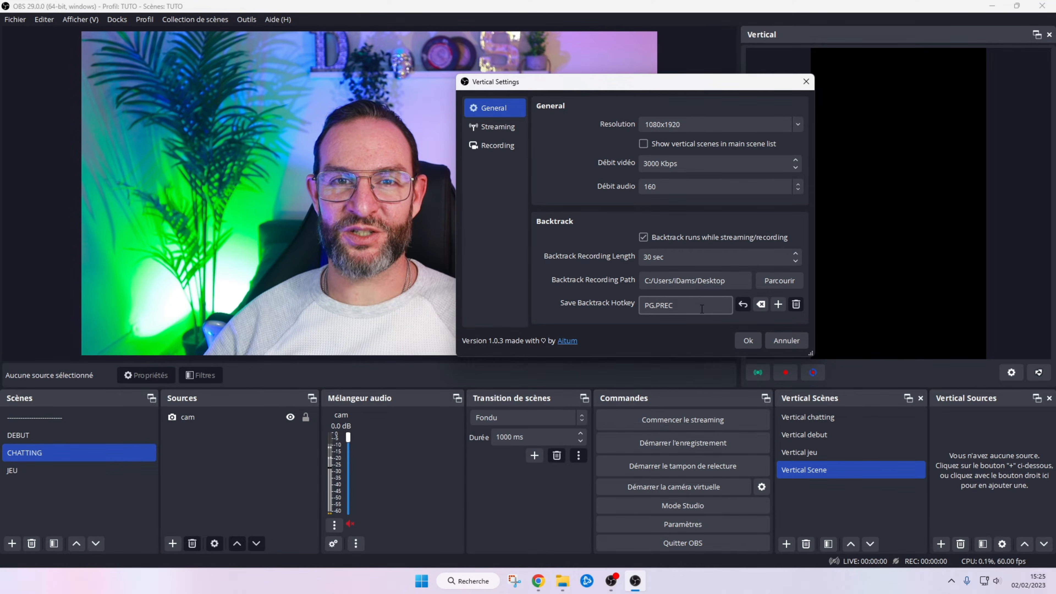
{"action": "left_click_drag", "start_coordinate": [669, 256], "coordinate": [629, 254]}
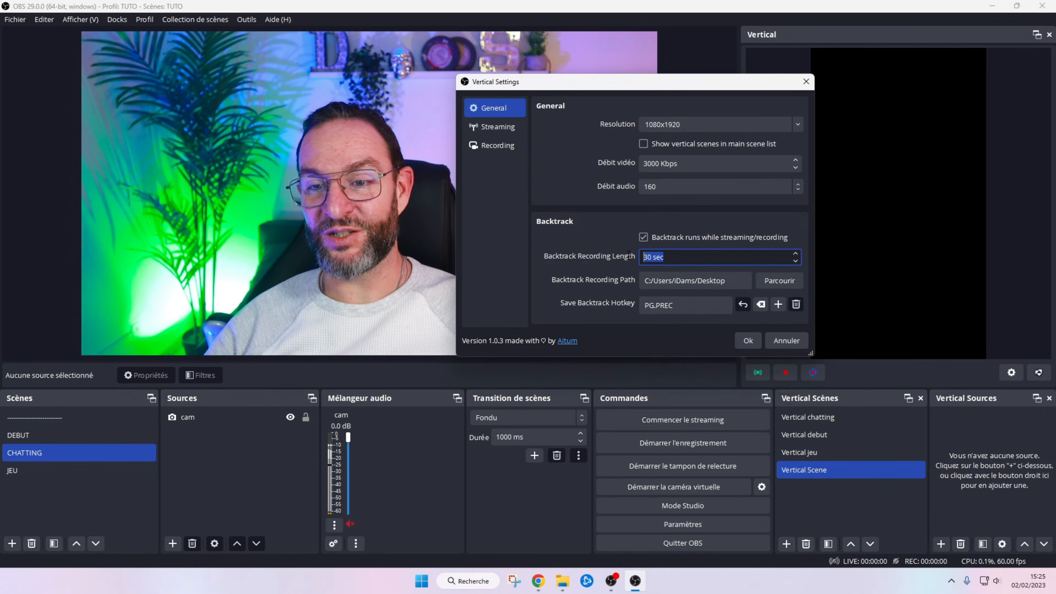
{"action": "left_click", "coordinate": [610, 226]}
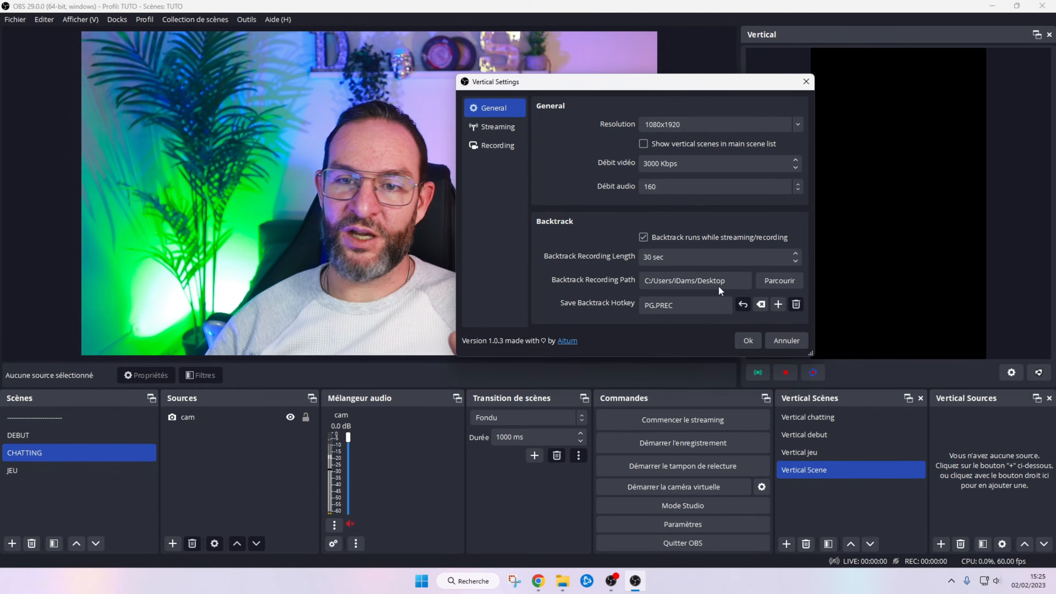
{"action": "left_click", "coordinate": [754, 342]}
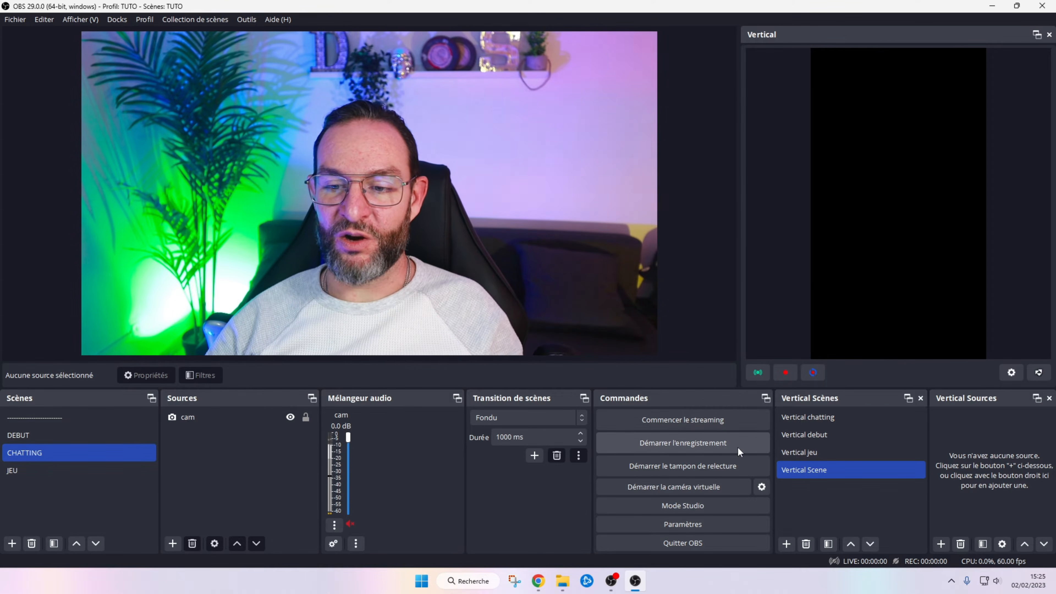
{"action": "left_click", "coordinate": [754, 443]}
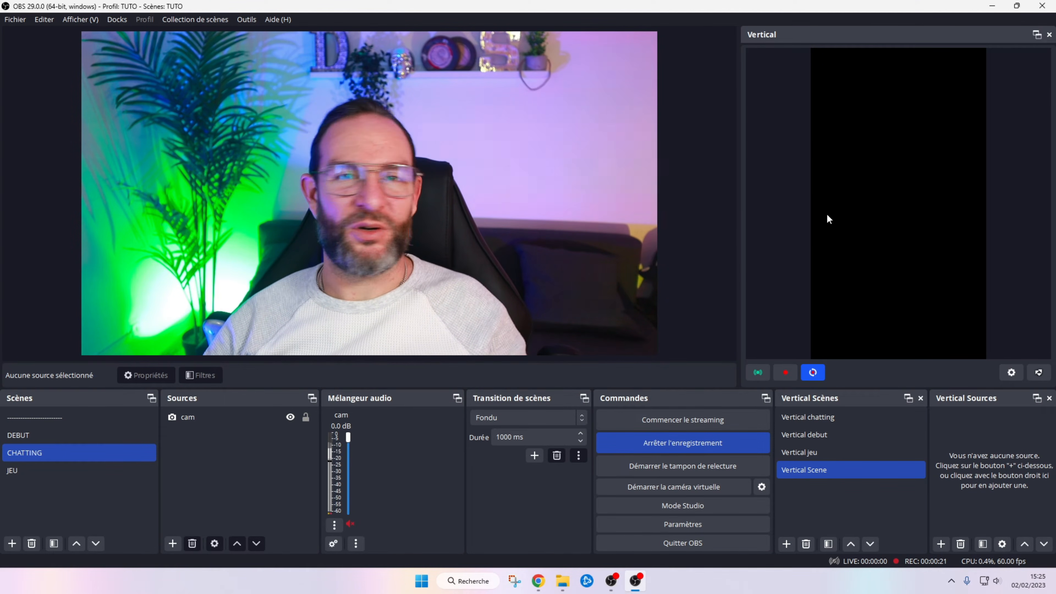
Open the vertical canvas's Streaming settings and examine the server and stream key fields
{"action": "left_click", "coordinate": [1011, 373]}
{"action": "left_click", "coordinate": [396, 191]}
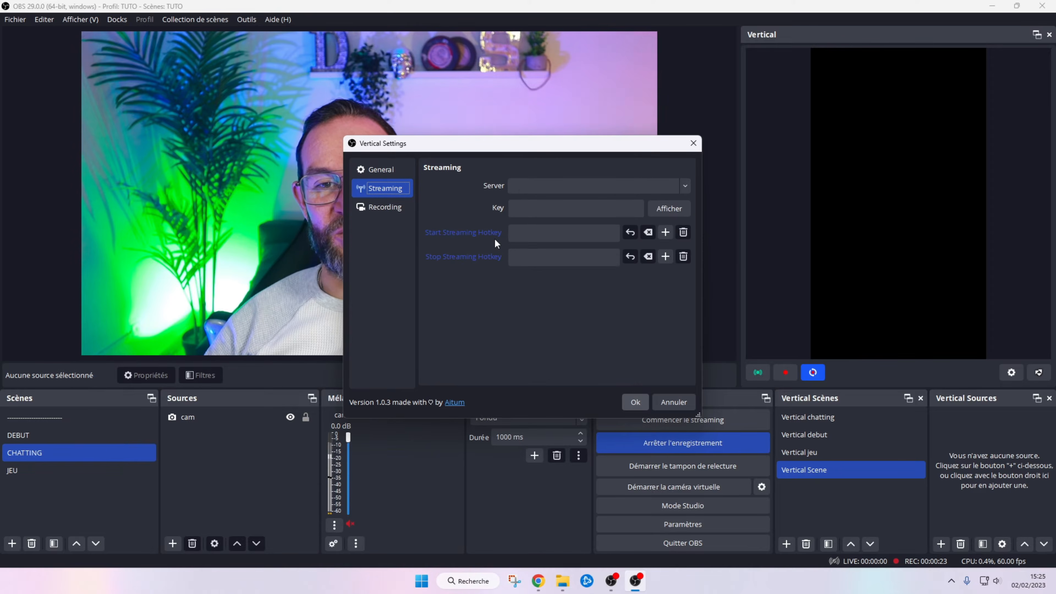
{"action": "left_click_drag", "start_coordinate": [484, 143], "coordinate": [598, 96]}
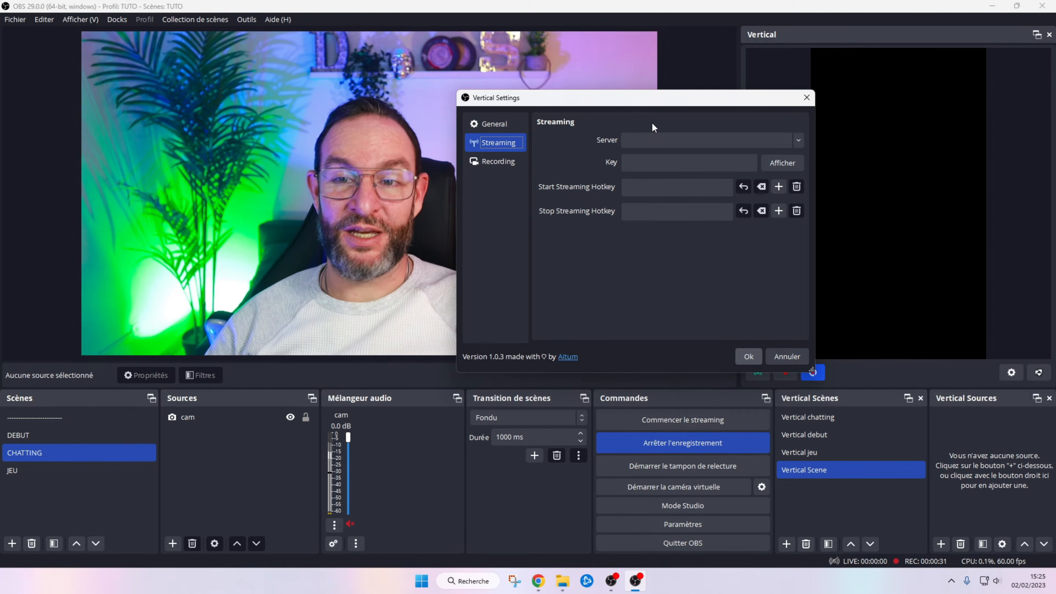
{"action": "left_click", "coordinate": [657, 163]}
{"action": "left_click", "coordinate": [627, 141]}
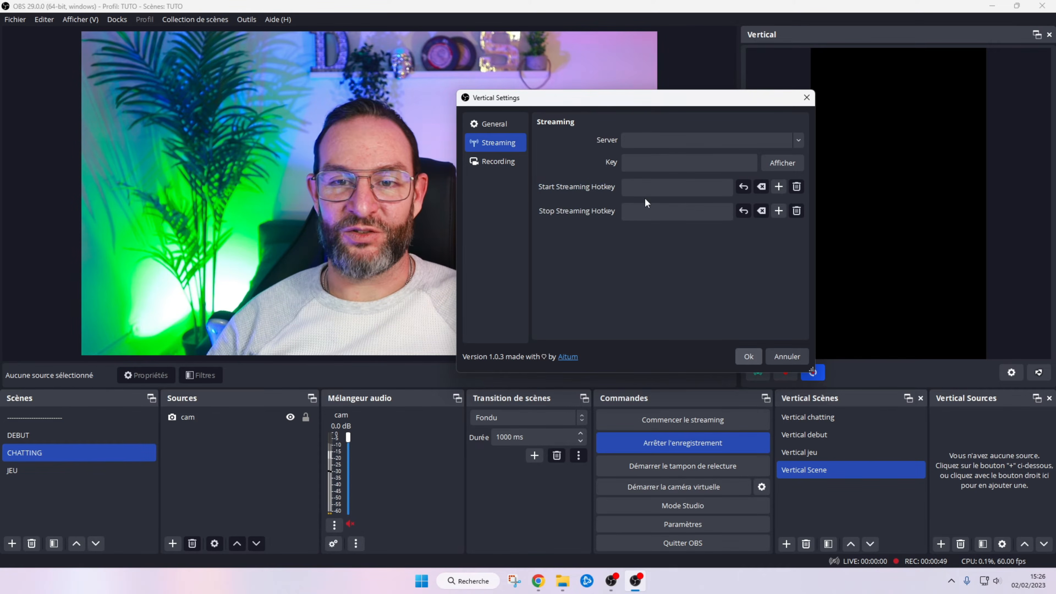
Review the vertical canvas's Recording and General settings, and accept the settings dialog
{"action": "left_click", "coordinate": [519, 163]}
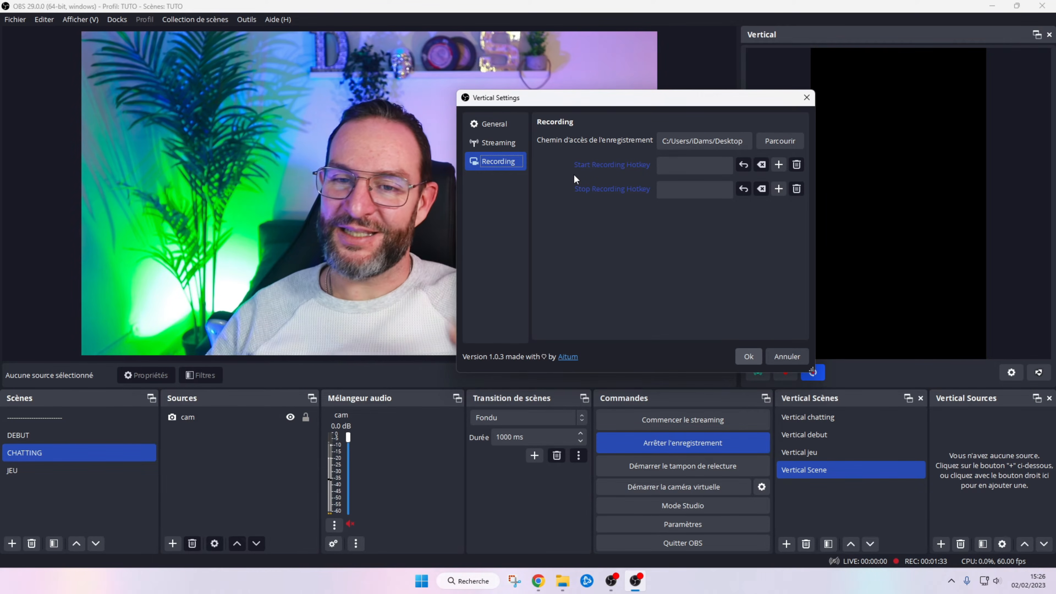
{"action": "left_click", "coordinate": [515, 124]}
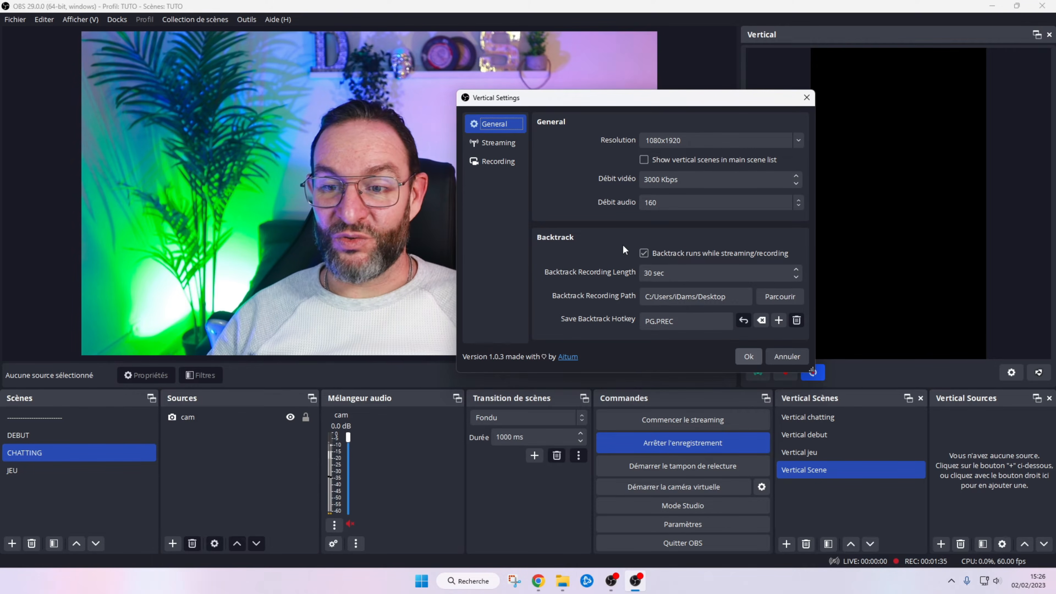
{"action": "left_click", "coordinate": [757, 357]}
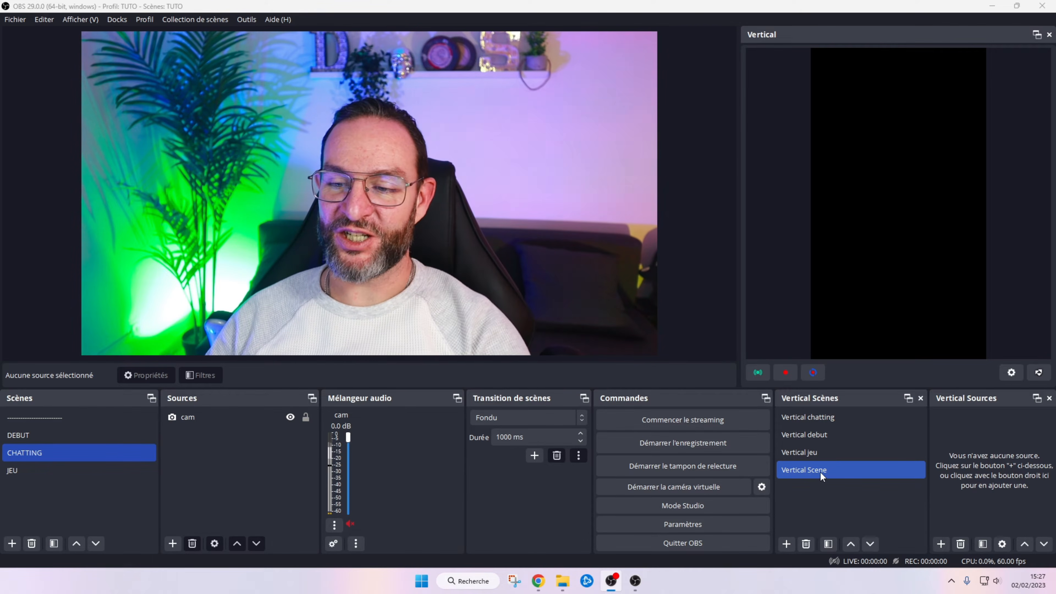
Delete the vertical scenes Vertical chatting, Vertical debut and Vertical jeu, keeping only Vertical Scene
{"action": "left_click", "coordinate": [810, 419]}
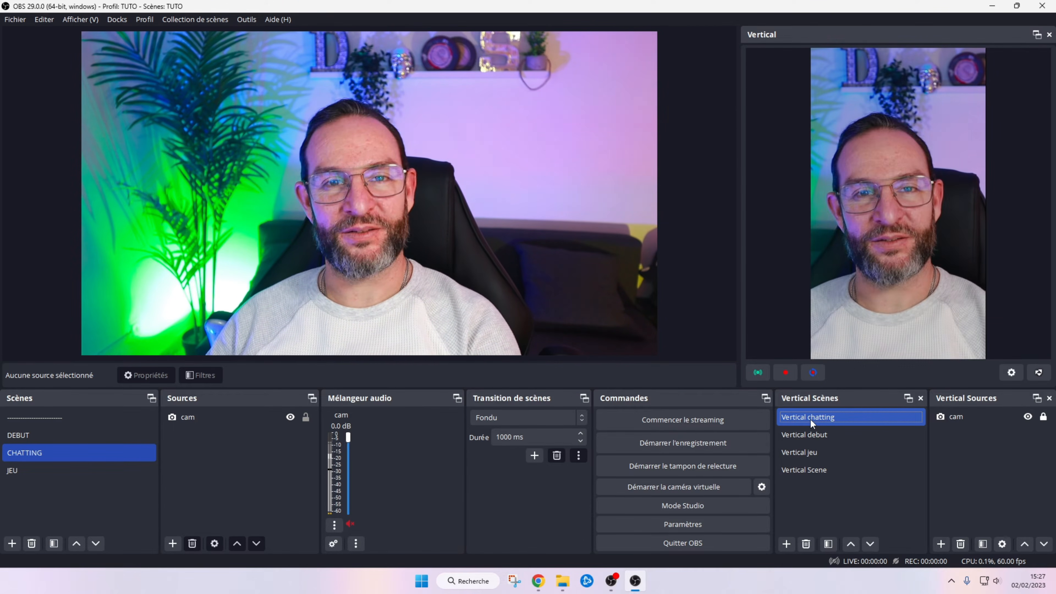
{"action": "left_click", "coordinate": [806, 544]}
{"action": "left_click", "coordinate": [581, 292]}
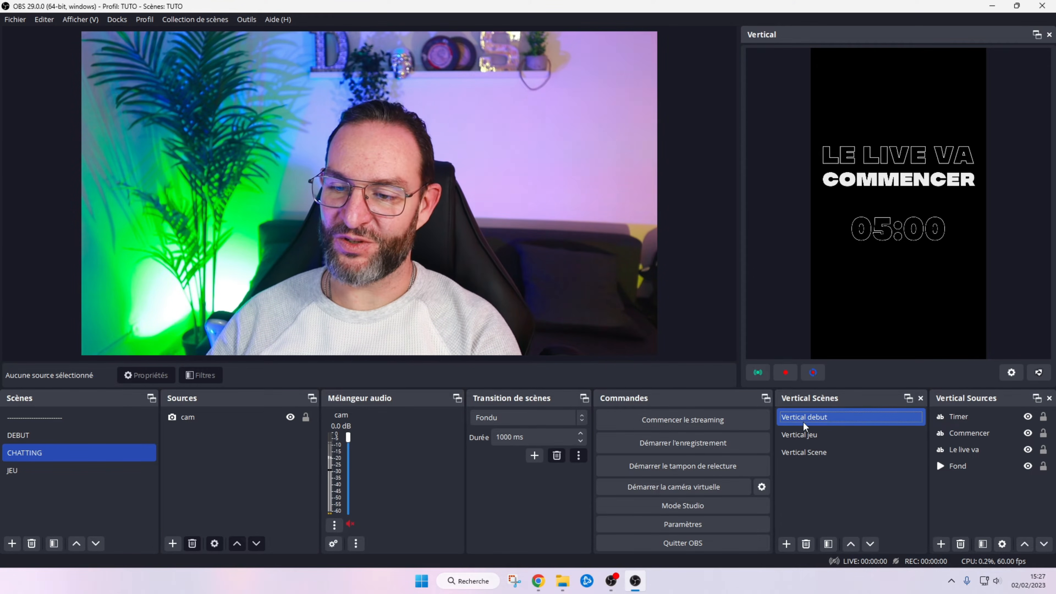
{"action": "left_click", "coordinate": [806, 544]}
{"action": "left_click", "coordinate": [574, 292]}
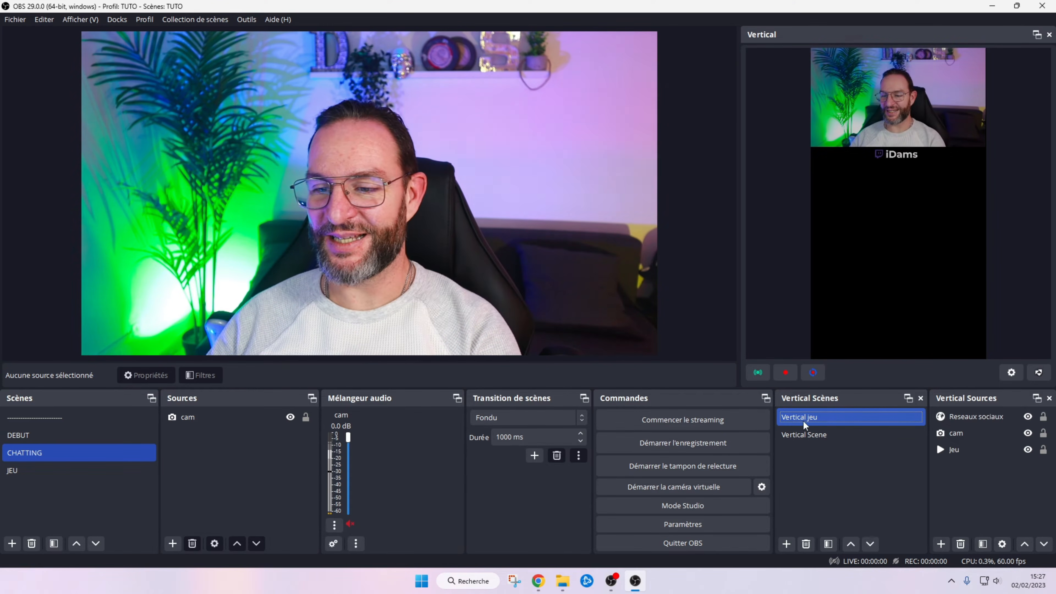
{"action": "left_click", "coordinate": [806, 543]}
{"action": "left_click", "coordinate": [573, 292]}
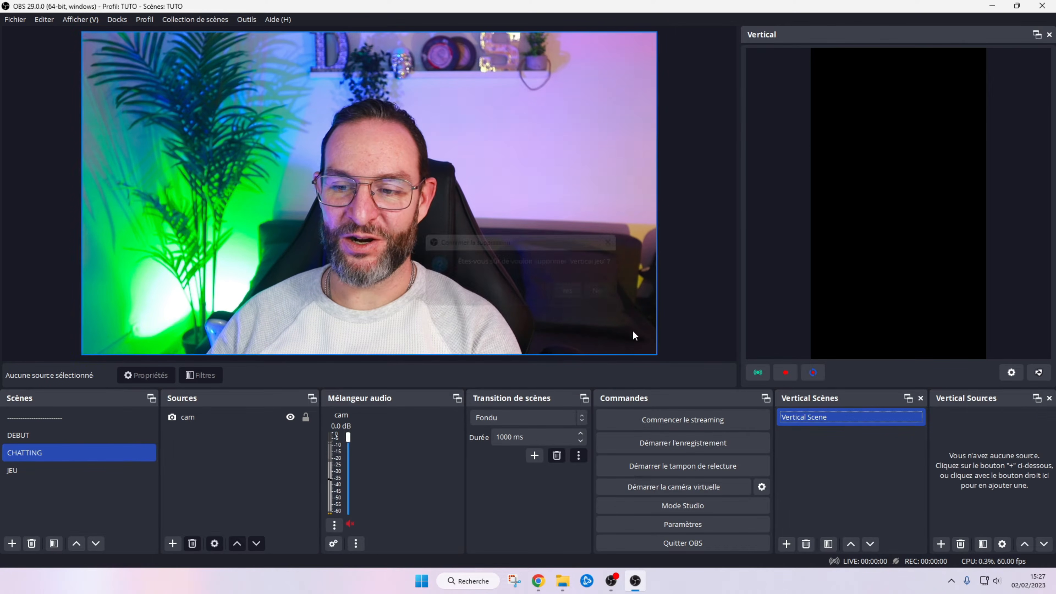
Go through the main scenes DEBUT and CHATTING to review their content, and stay on the JEU scene
{"action": "left_click", "coordinate": [38, 433]}
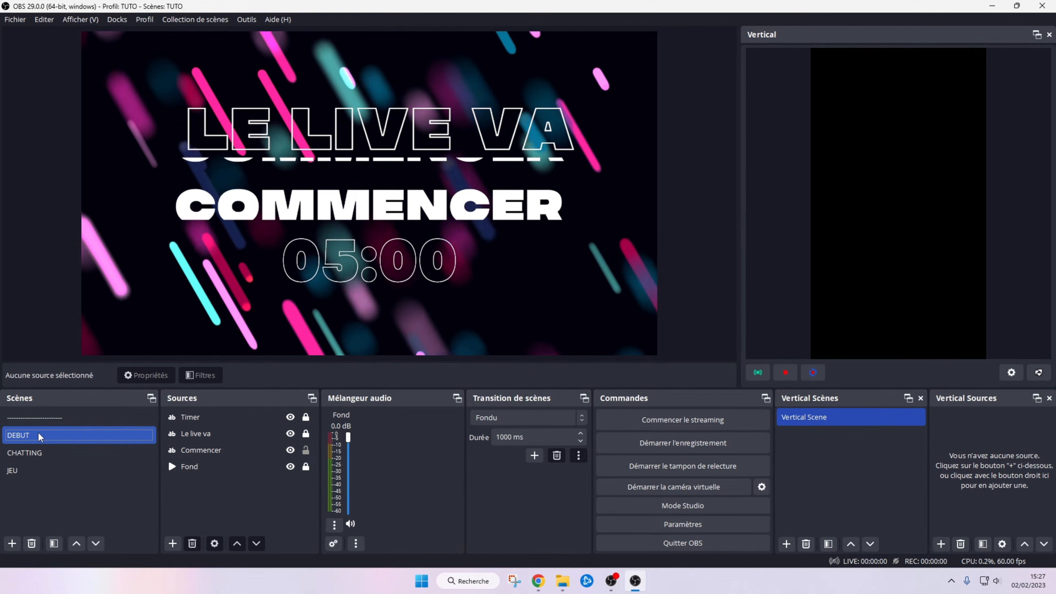
{"action": "left_click", "coordinate": [35, 453]}
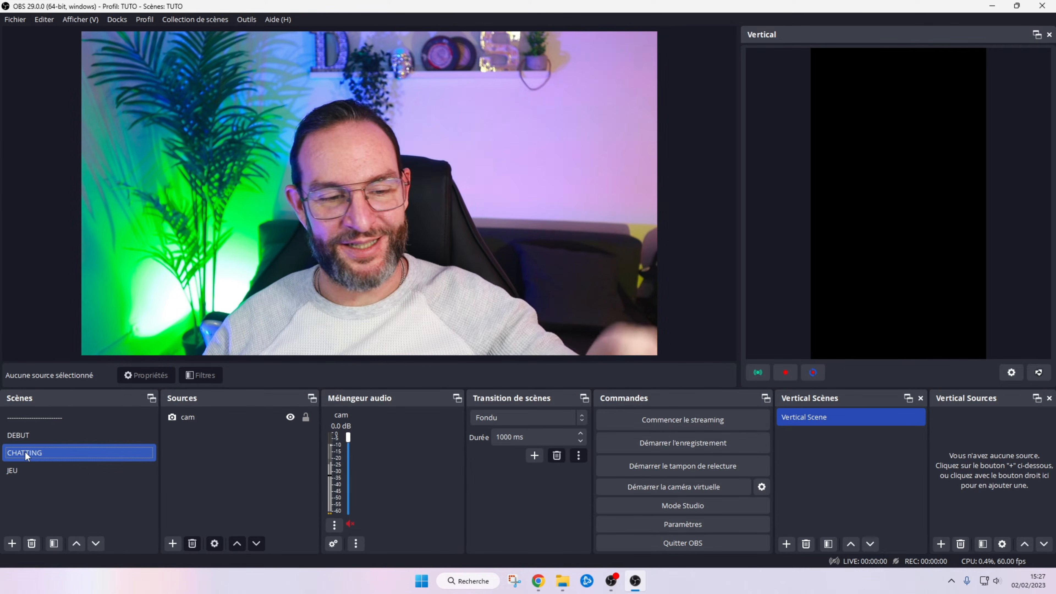
{"action": "left_click", "coordinate": [29, 474]}
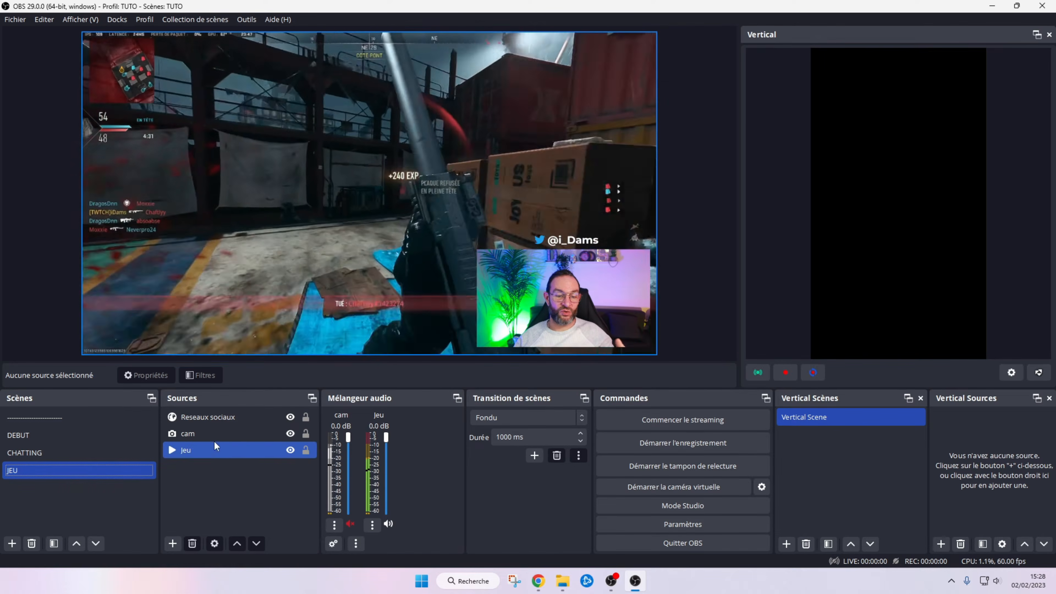
Select the Reseaux sociaux, cam and Jeu sources of the JEU scene in turn to examine its composition, and clear the selection
{"action": "left_click", "coordinate": [212, 420]}
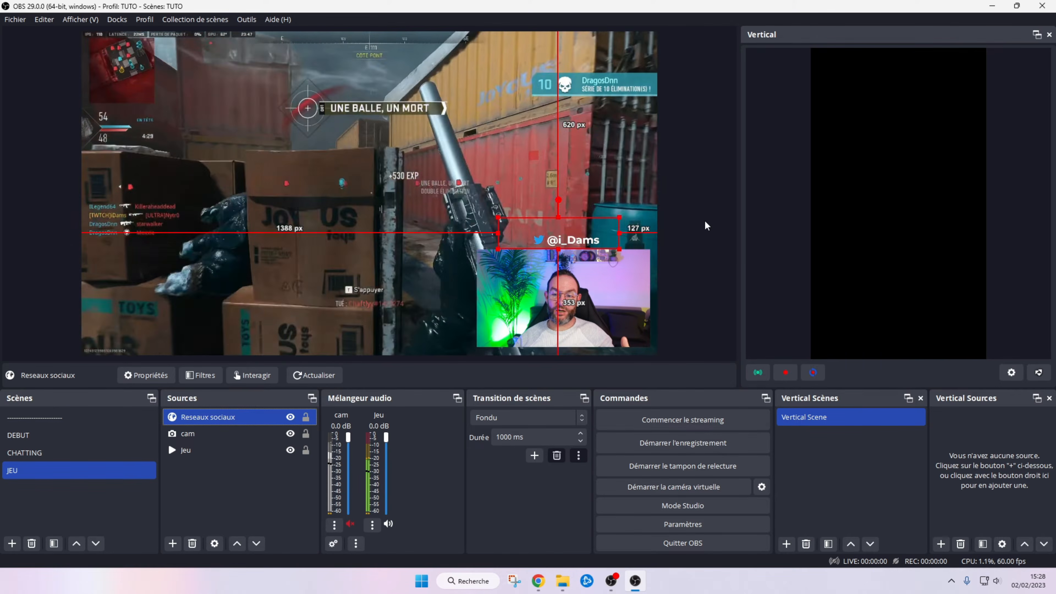
{"action": "left_click", "coordinate": [682, 287]}
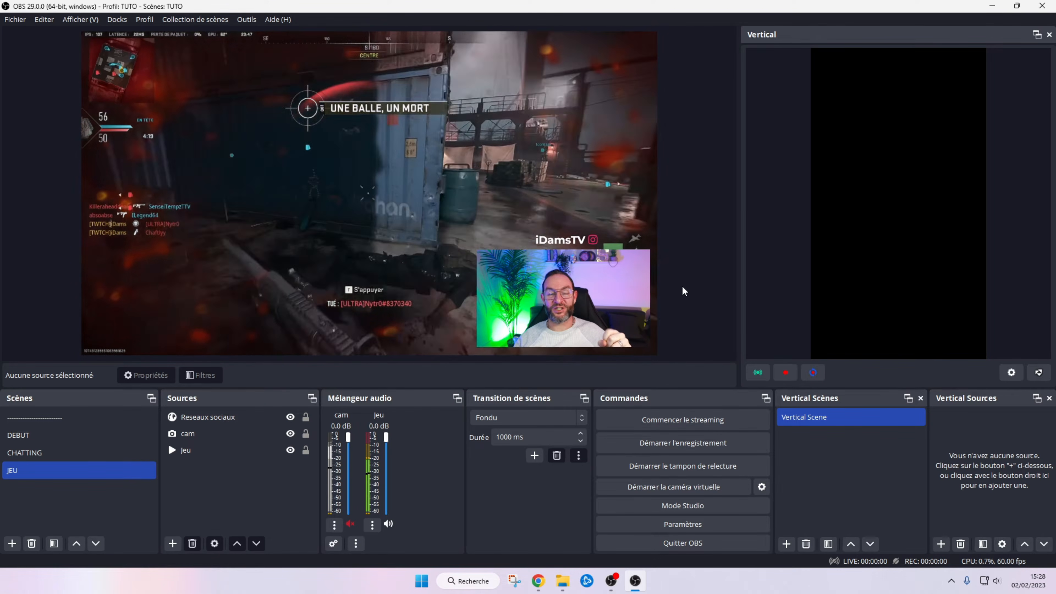
{"action": "left_click", "coordinate": [192, 433]}
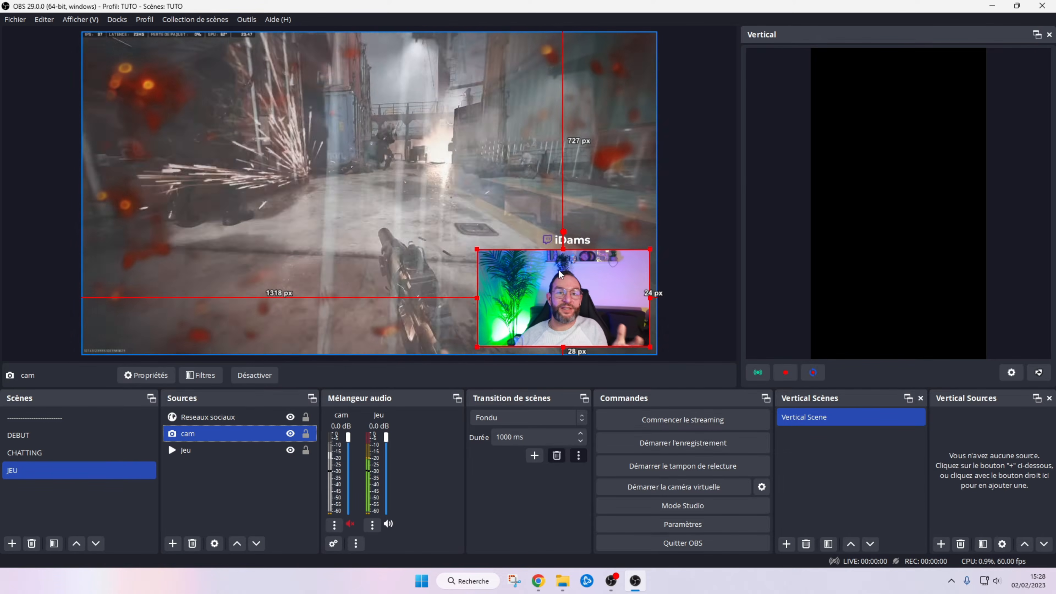
{"action": "left_click", "coordinate": [192, 454], "text": "ctrl"}
{"action": "left_click", "coordinate": [191, 453]}
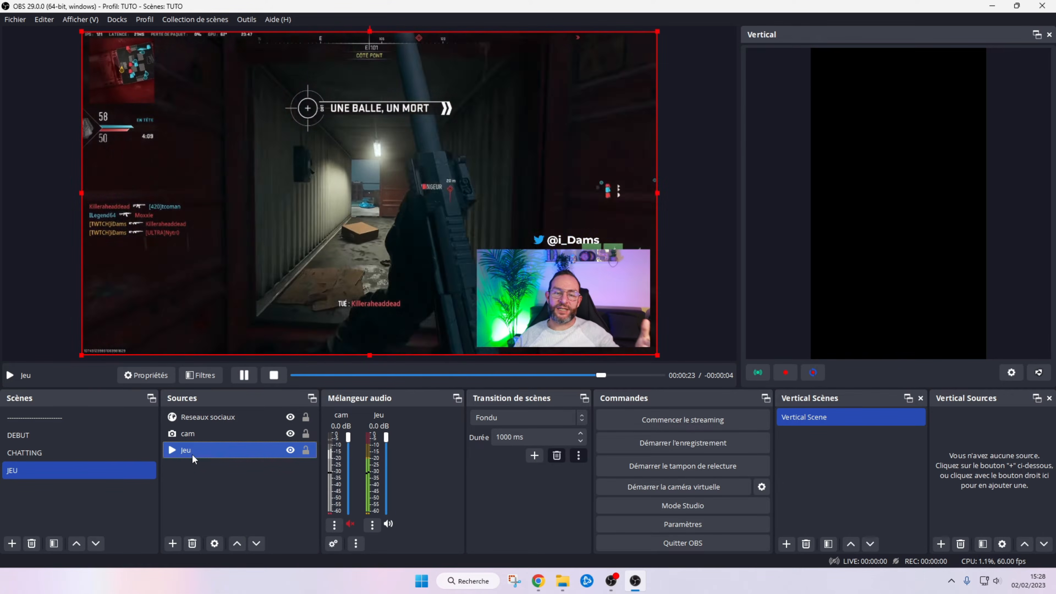
{"action": "left_click", "coordinate": [205, 492]}
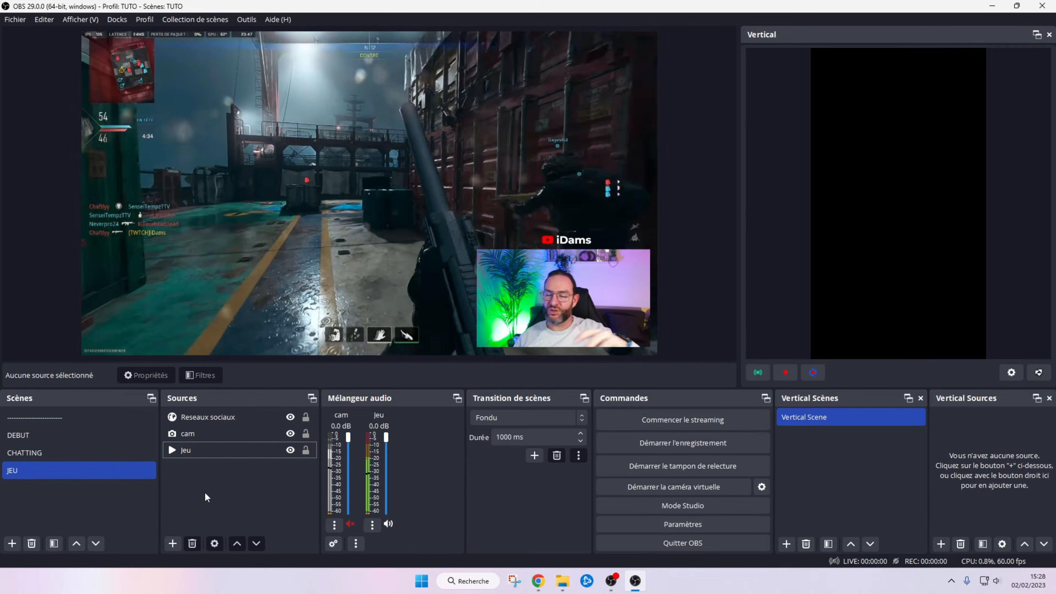
{"action": "left_click", "coordinate": [200, 453]}
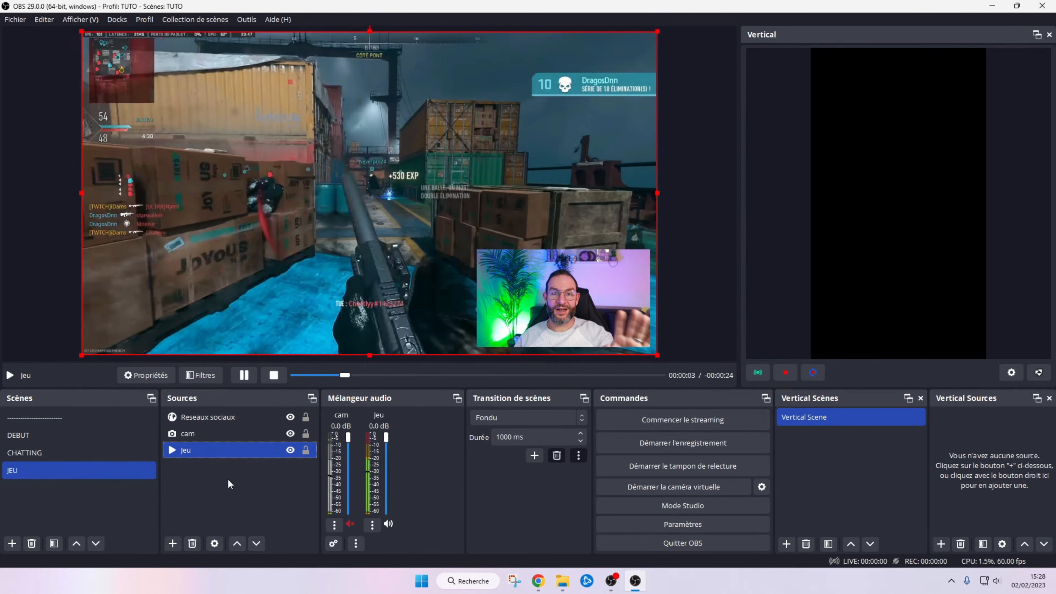
{"action": "left_click", "coordinate": [231, 493]}
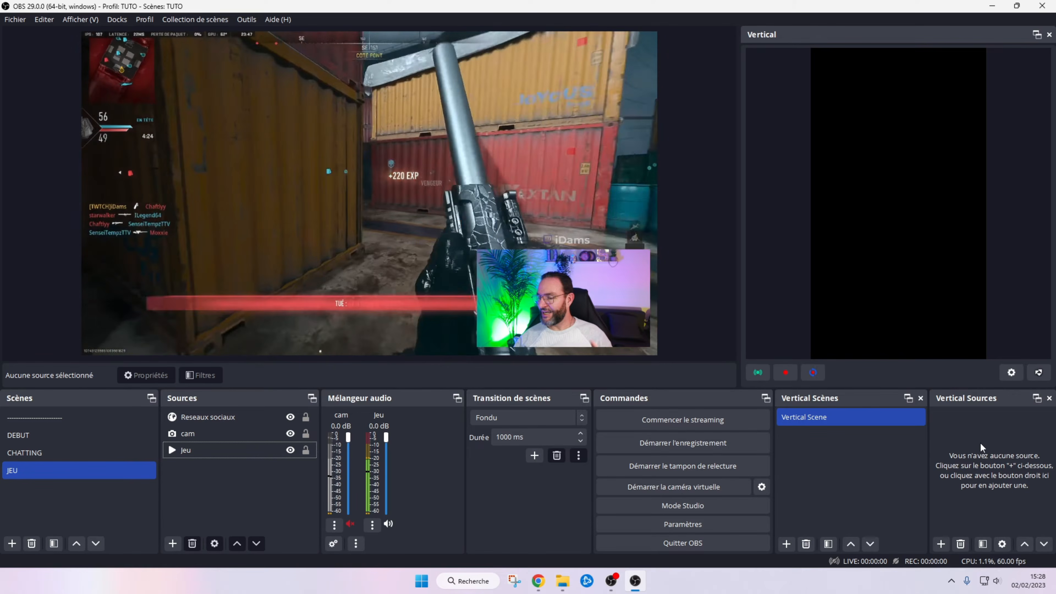
Add the existing Jeu media source to Vertical Scene and move it to the bottom of the vertical canvas, overflowing both sides
{"action": "left_click", "coordinate": [941, 548]}
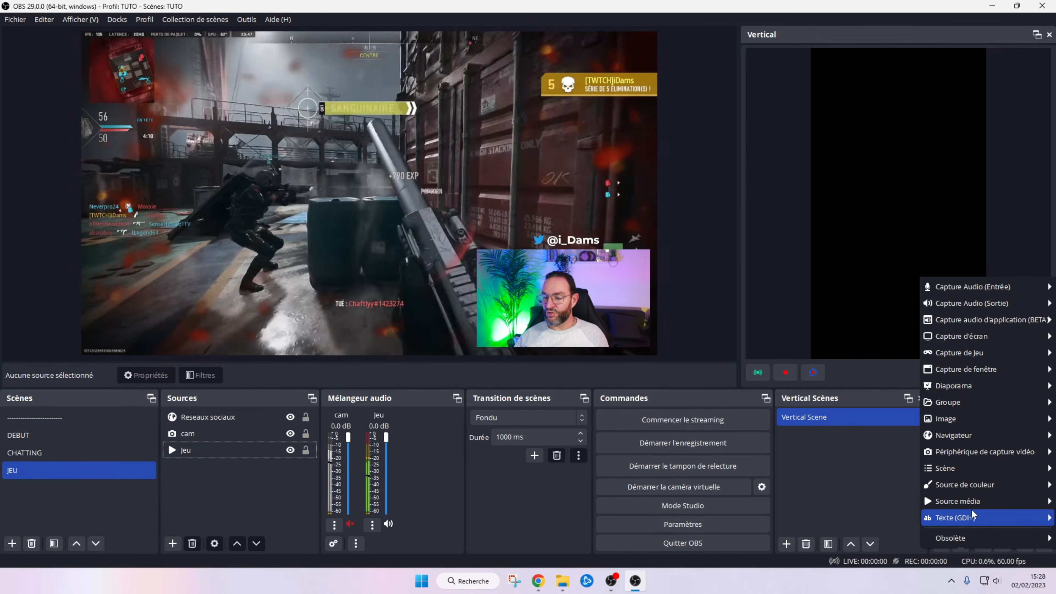
{"action": "mouse_move", "coordinate": [972, 501]}
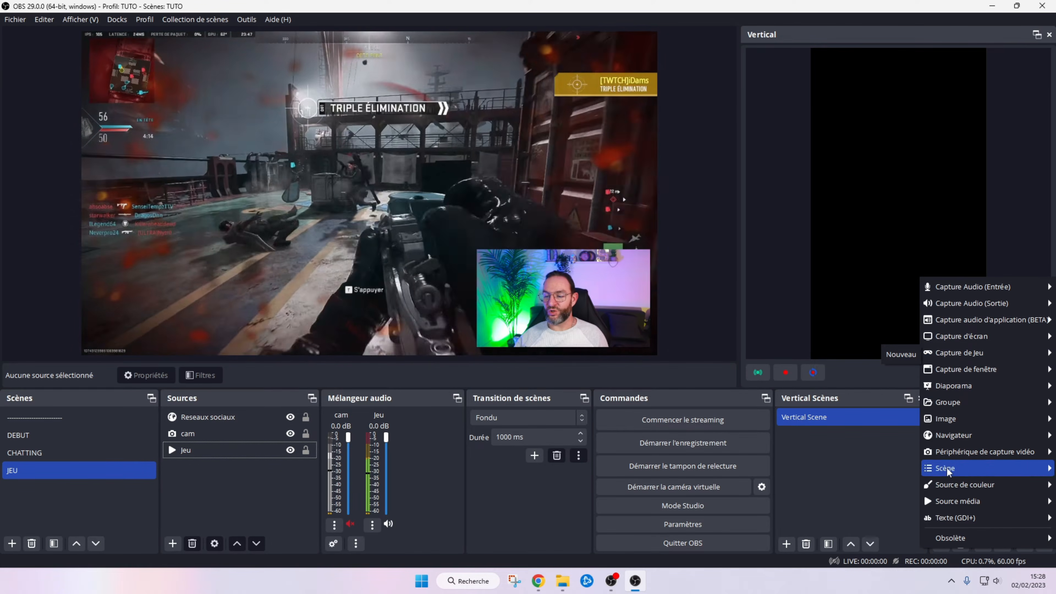
{"action": "left_click", "coordinate": [902, 521]}
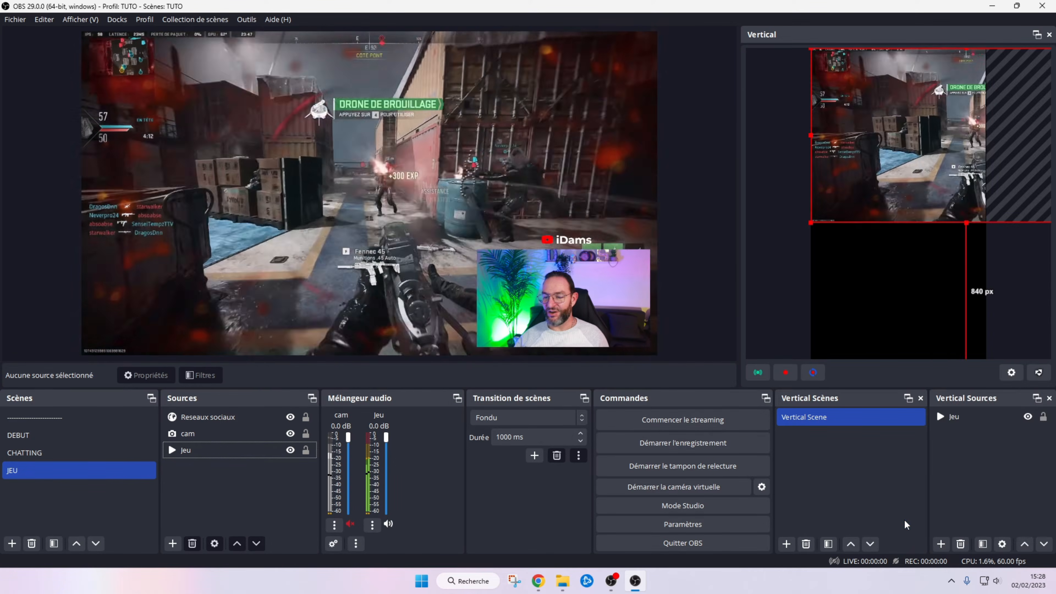
{"action": "left_click_drag", "start_coordinate": [863, 183], "coordinate": [798, 278]}
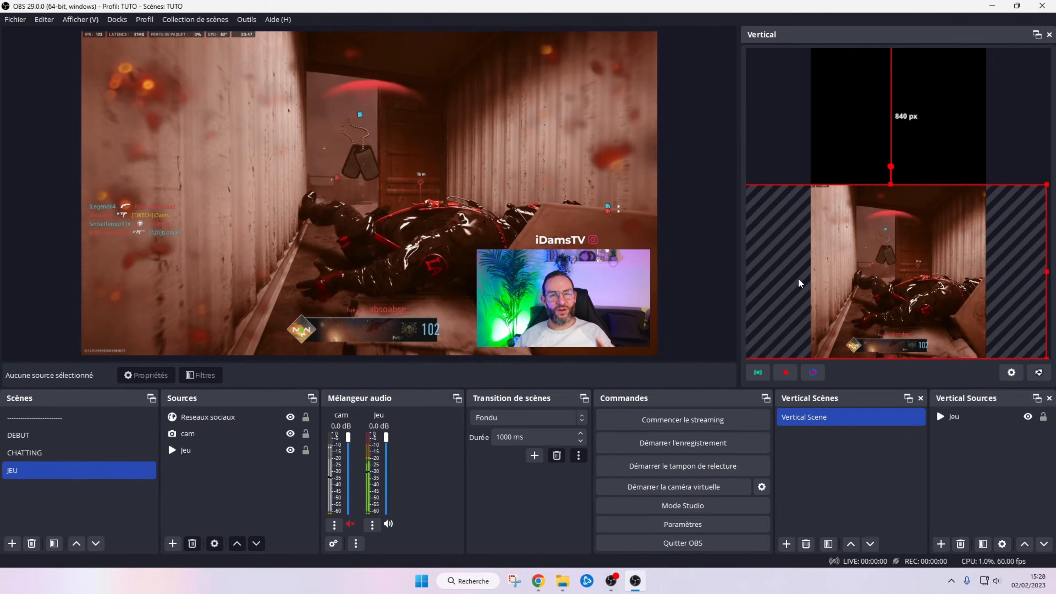
Add the existing cam video capture source to Vertical Scene and scale it down to about the canvas width along the upper edge
{"action": "left_click", "coordinate": [941, 544]}
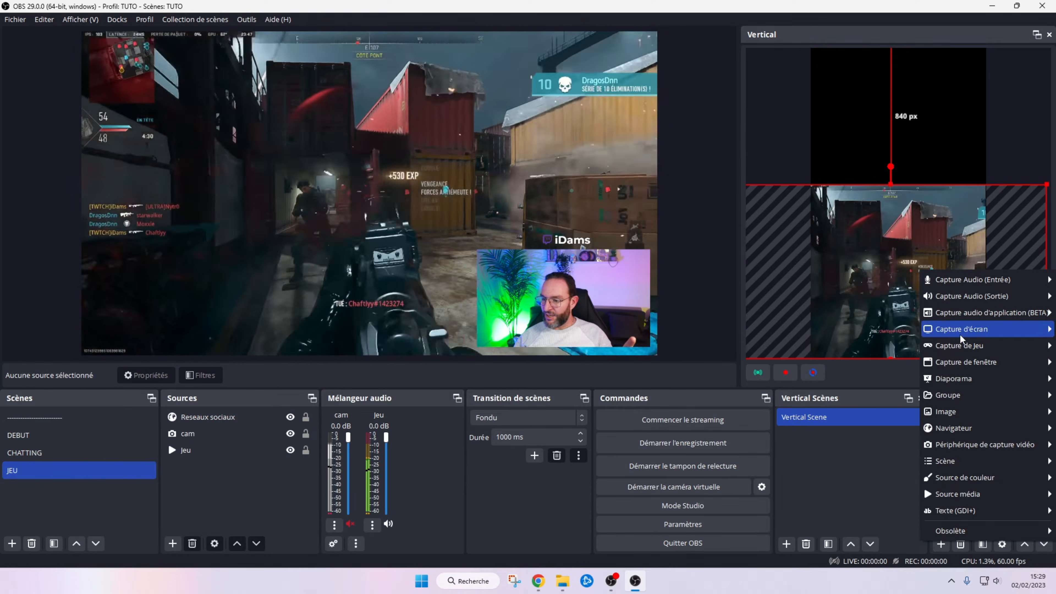
{"action": "mouse_move", "coordinate": [988, 445]}
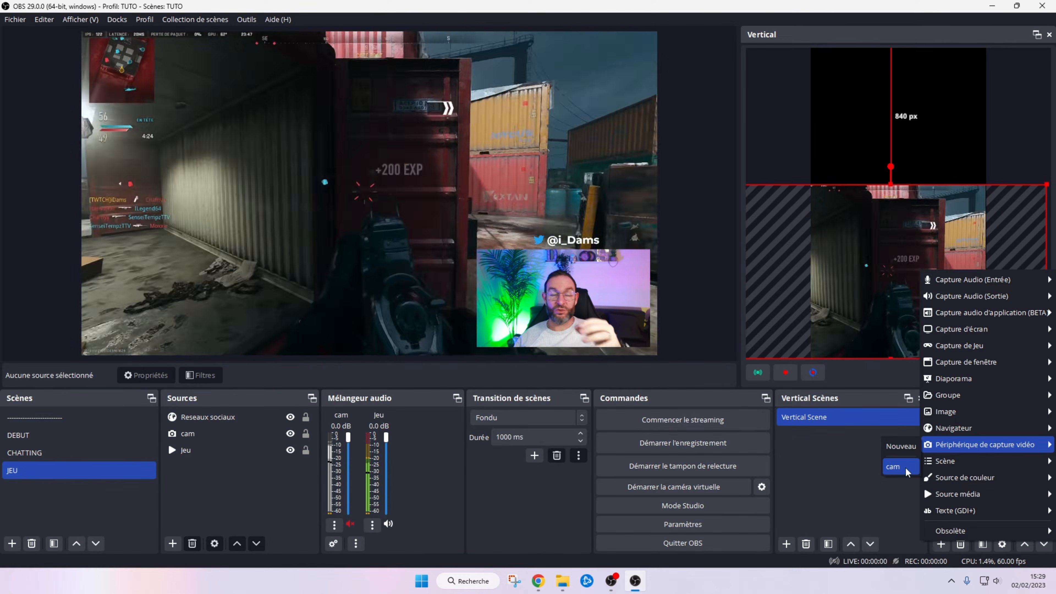
{"action": "left_click", "coordinate": [905, 467]}
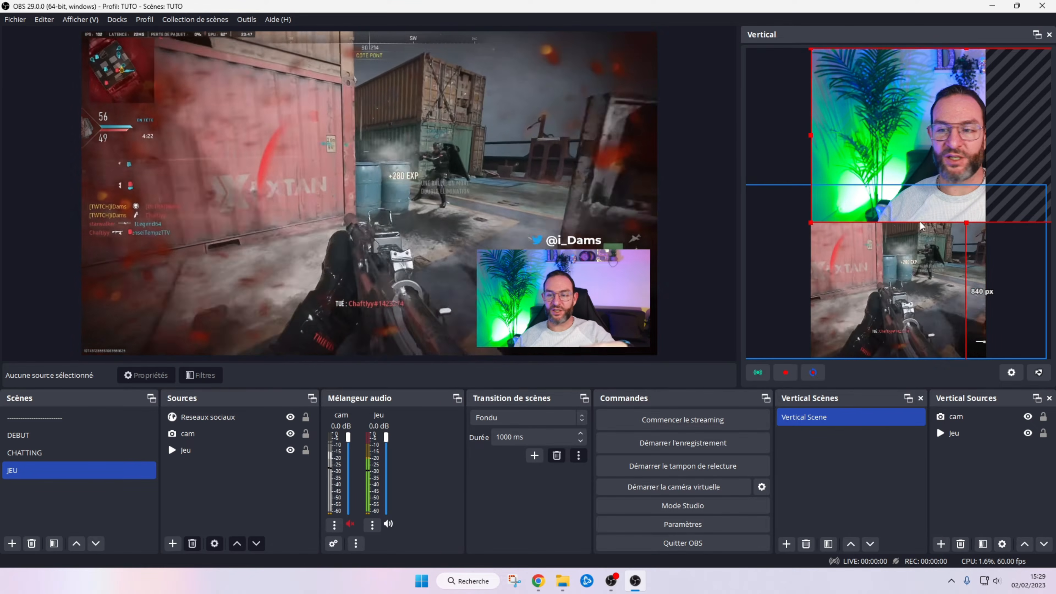
{"action": "left_click_drag", "start_coordinate": [881, 110], "coordinate": [874, 112]}
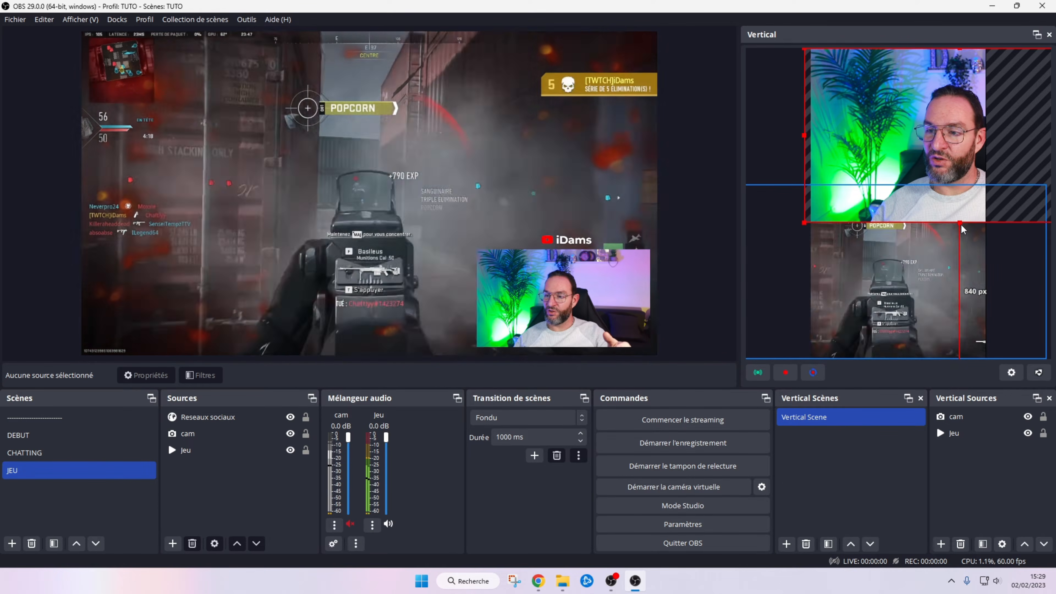
{"action": "left_click_drag", "start_coordinate": [957, 218], "coordinate": [912, 152]}
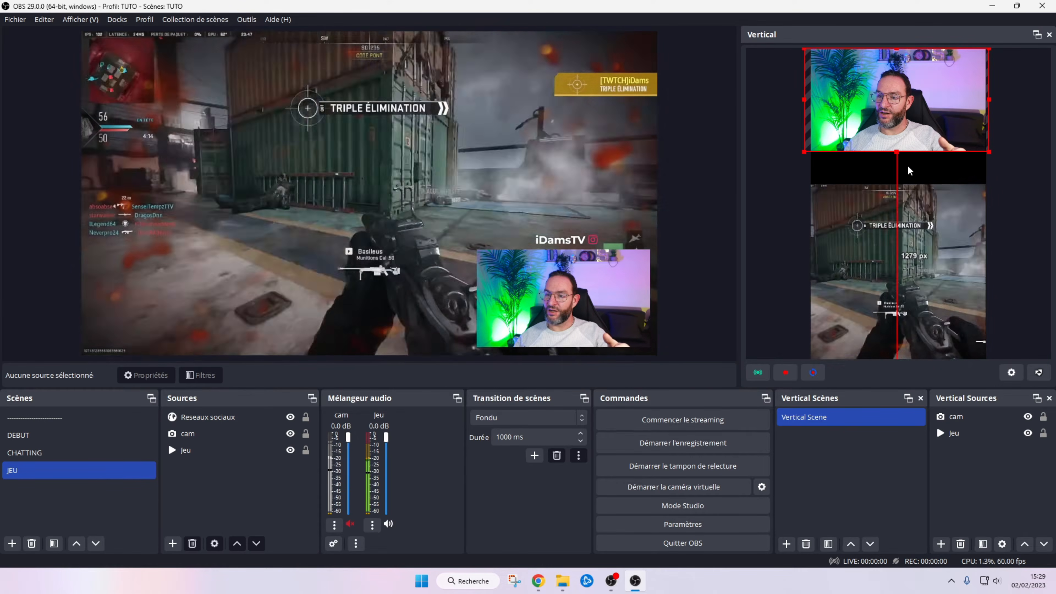
{"action": "left_click_drag", "start_coordinate": [803, 152], "coordinate": [811, 150]}
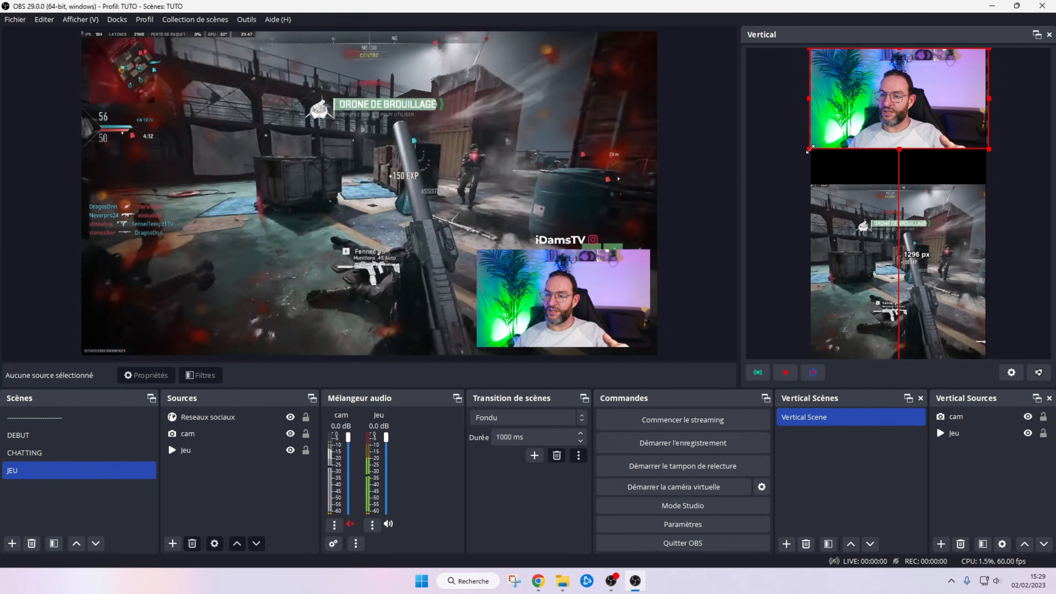
Enlarge the Jeu source in the vertical canvas up to the webcam's lower edge and centre it horizontally
{"action": "left_click", "coordinate": [868, 244]}
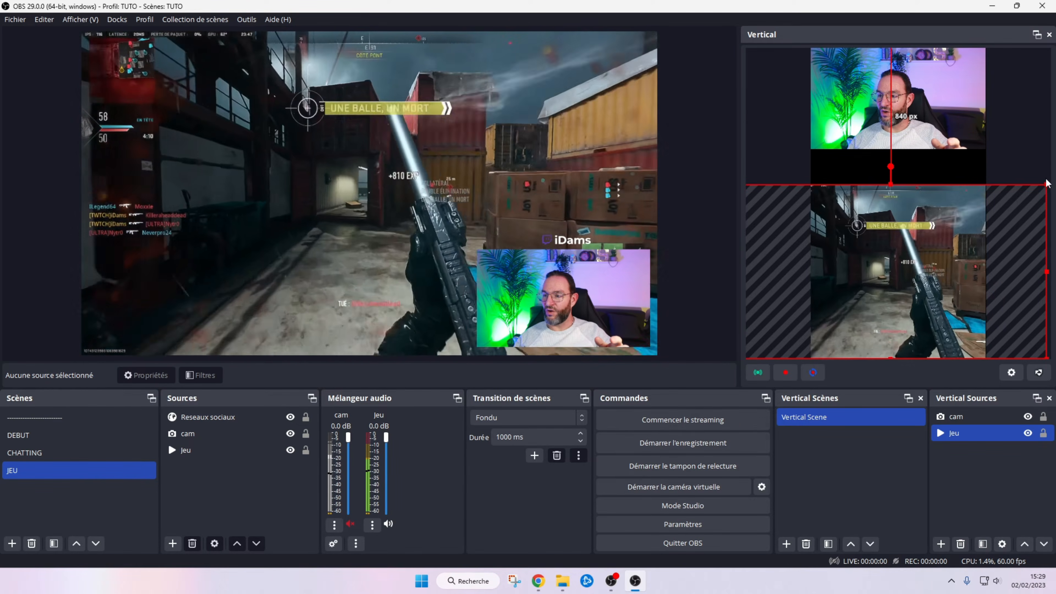
{"action": "left_click_drag", "start_coordinate": [894, 185], "coordinate": [911, 145]}
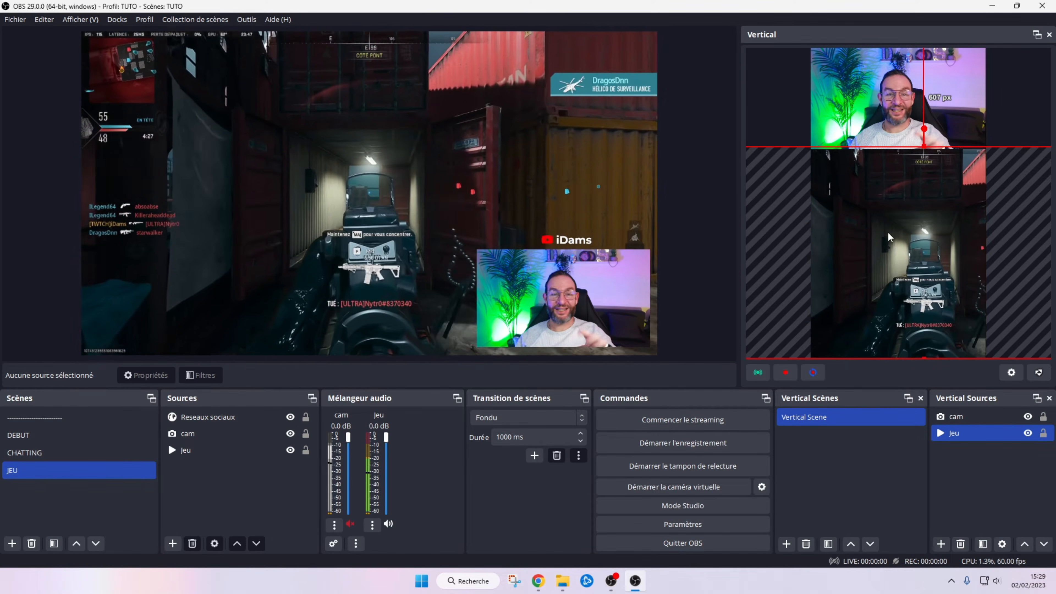
{"action": "right_click", "coordinate": [902, 246]}
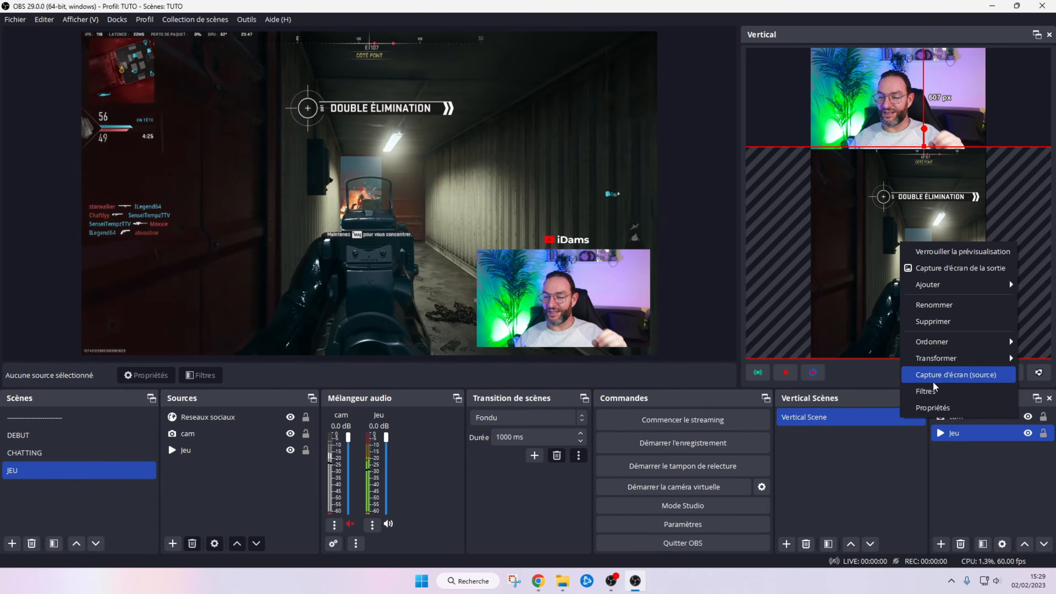
{"action": "mouse_move", "coordinate": [948, 357]}
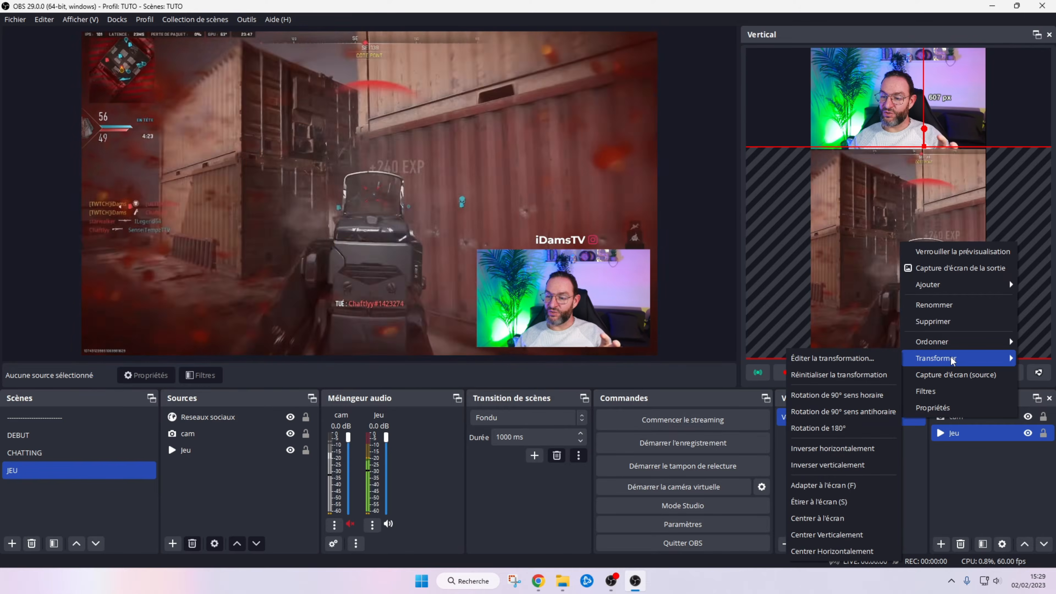
{"action": "left_click", "coordinate": [848, 552]}
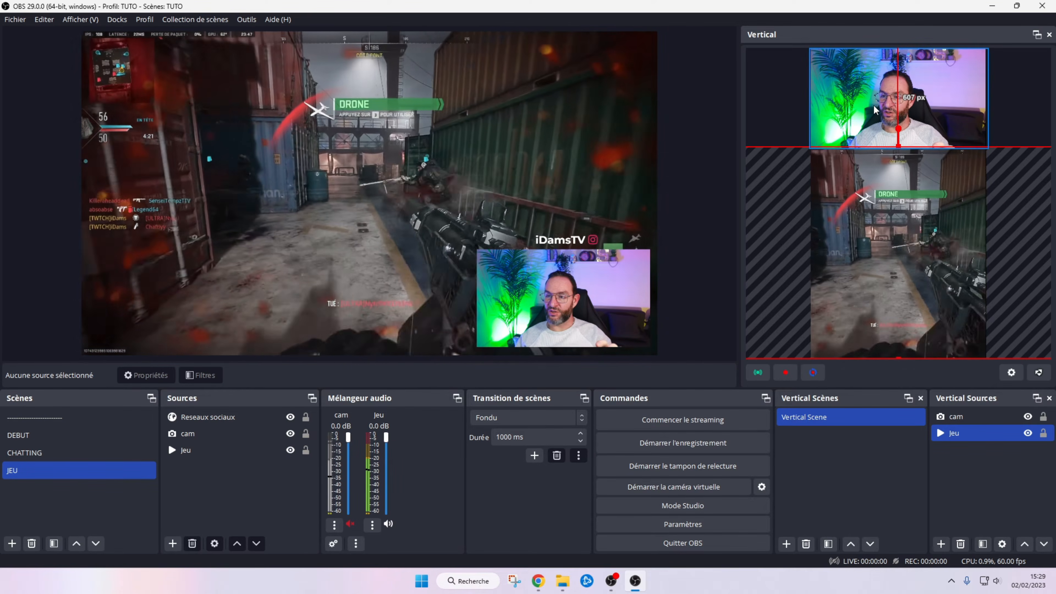
Centre the cam source horizontally in the vertical canvas and clear the selection
{"action": "left_click", "coordinate": [873, 100]}
{"action": "right_click", "coordinate": [874, 99]}
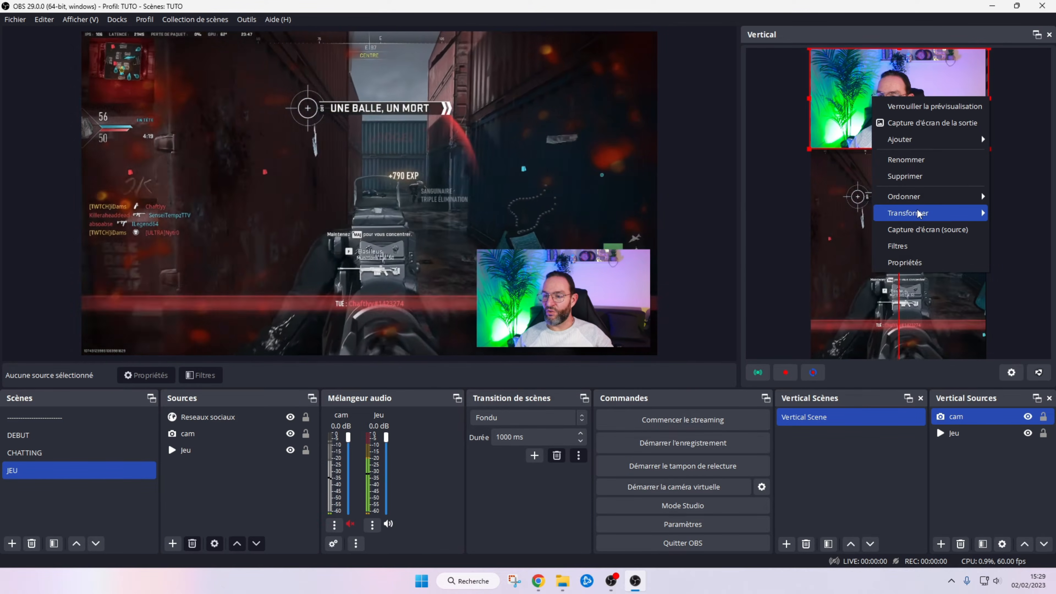
{"action": "mouse_move", "coordinate": [915, 212]}
{"action": "left_click", "coordinate": [815, 410]}
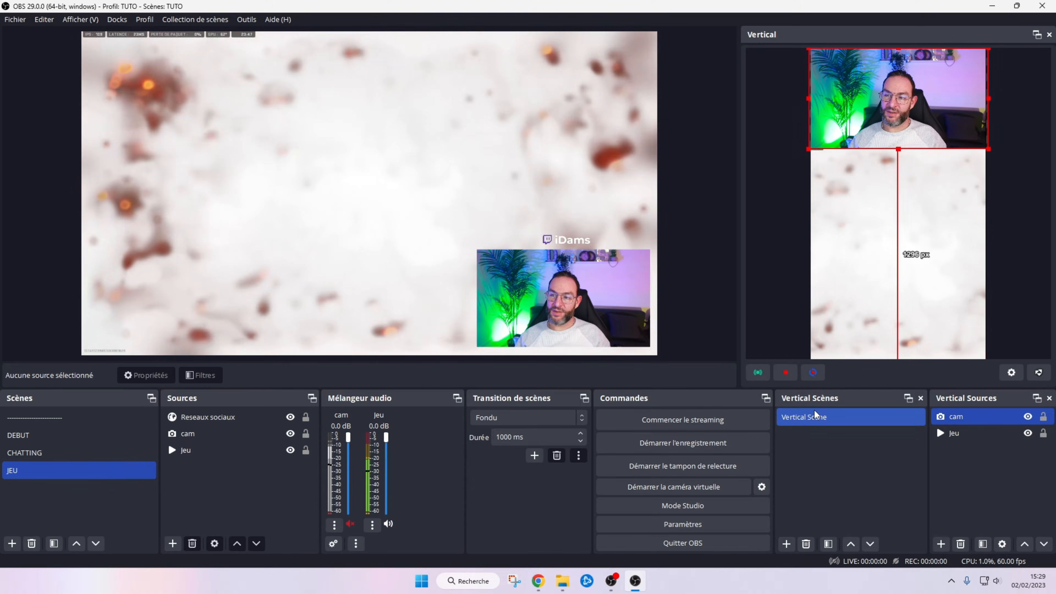
{"action": "left_click", "coordinate": [768, 107]}
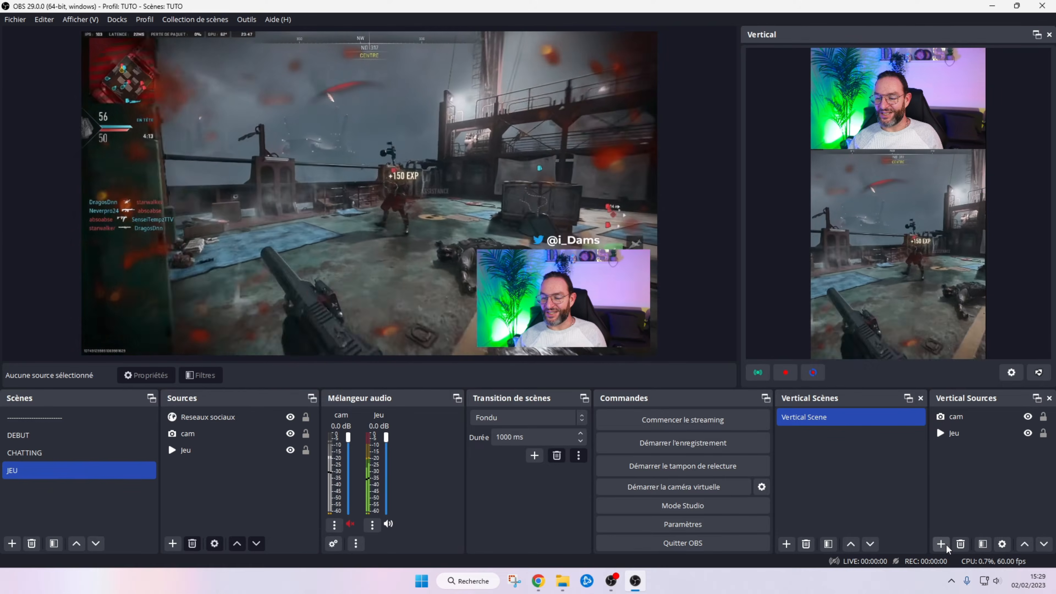
Add the existing Reseaux sociaux browser source to Vertical Scene and place it roughly centred across the webcam's lower edge, about 533 px from the canvas top
{"action": "left_click", "coordinate": [945, 543]}
{"action": "mouse_move", "coordinate": [947, 535]}
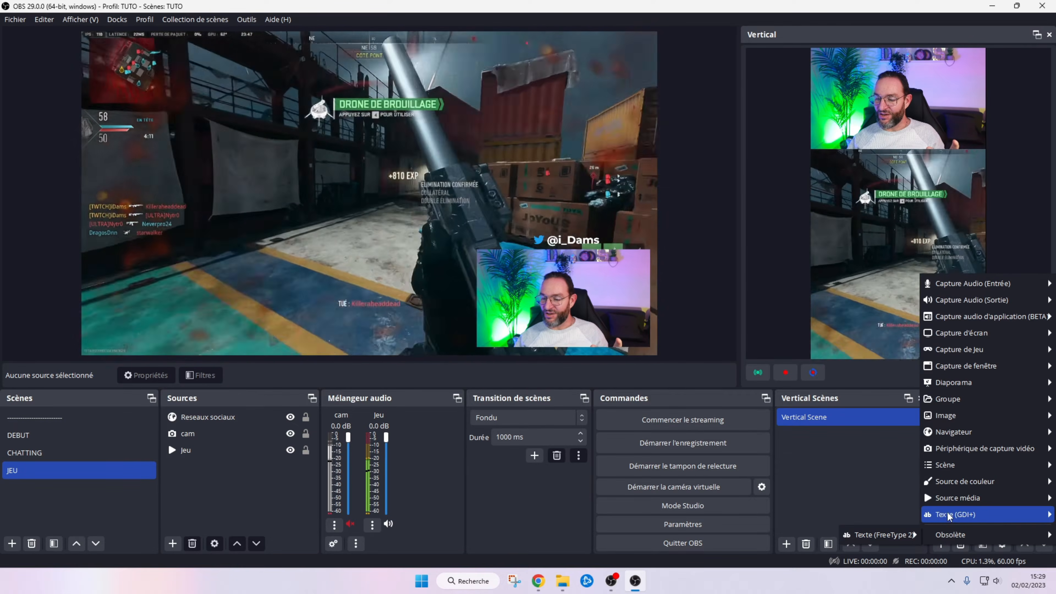
{"action": "mouse_move", "coordinate": [949, 516]}
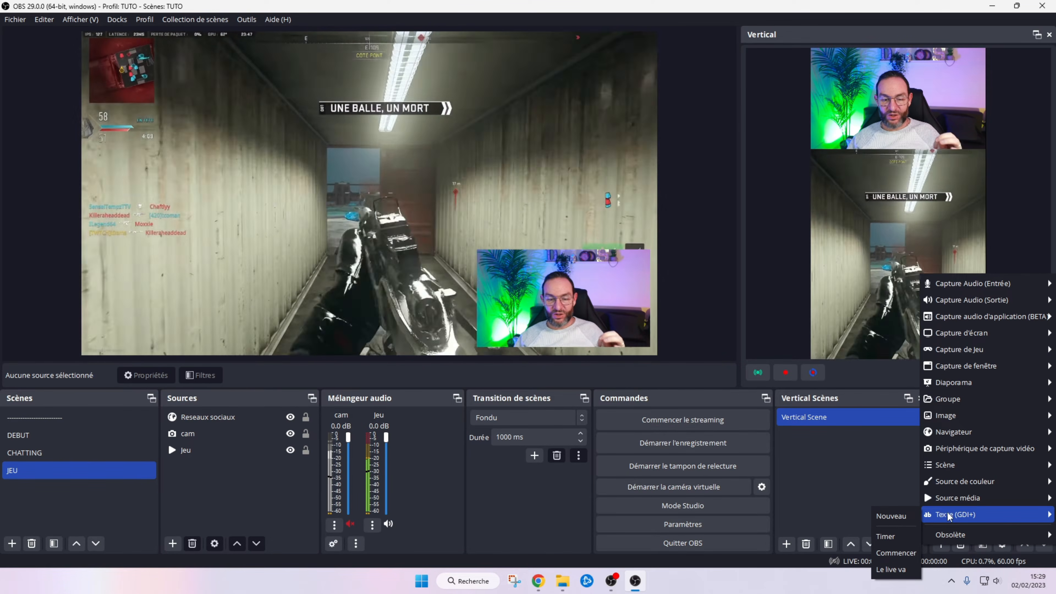
{"action": "mouse_move", "coordinate": [941, 431]}
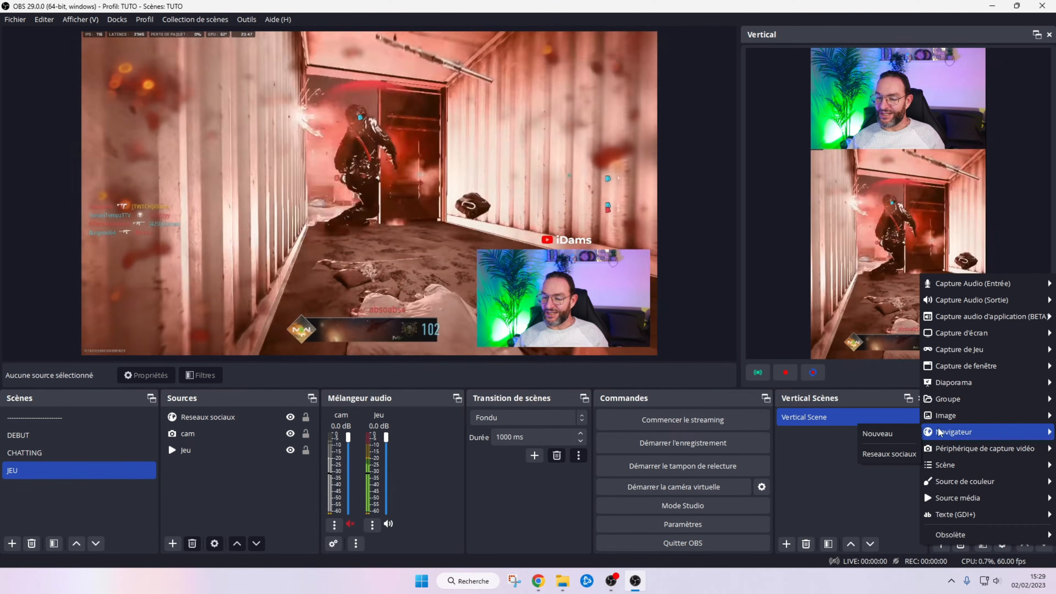
{"action": "left_click", "coordinate": [890, 454]}
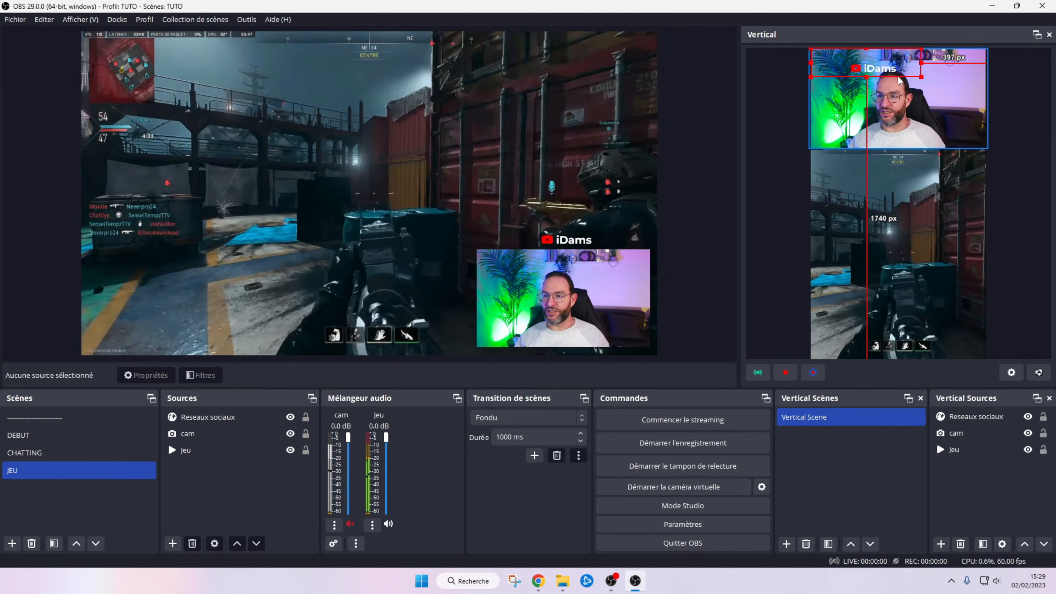
{"action": "left_click_drag", "start_coordinate": [928, 164], "coordinate": [908, 151]}
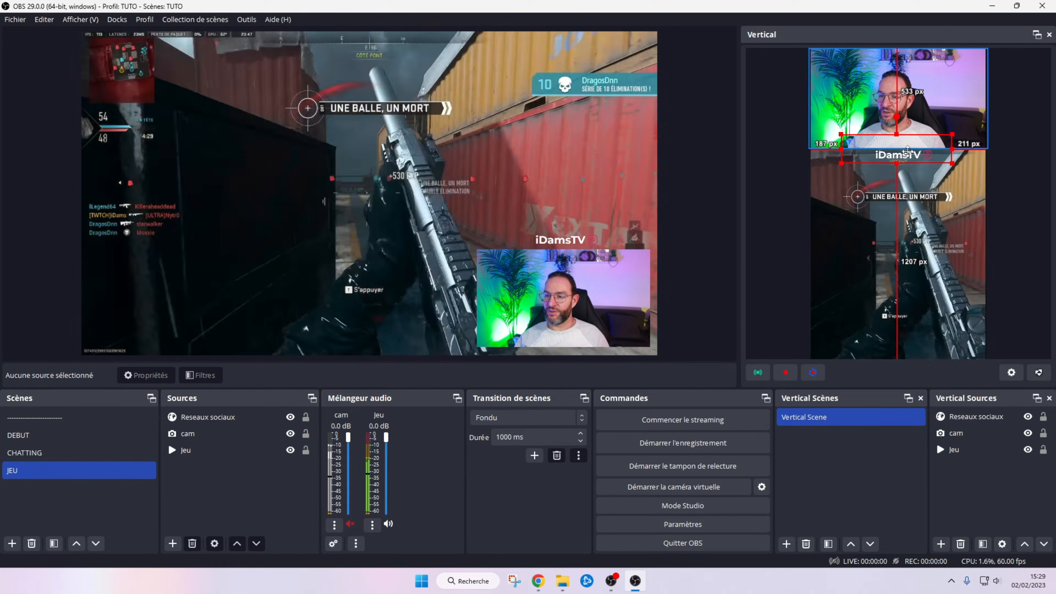
{"action": "left_click", "coordinate": [1034, 183]}
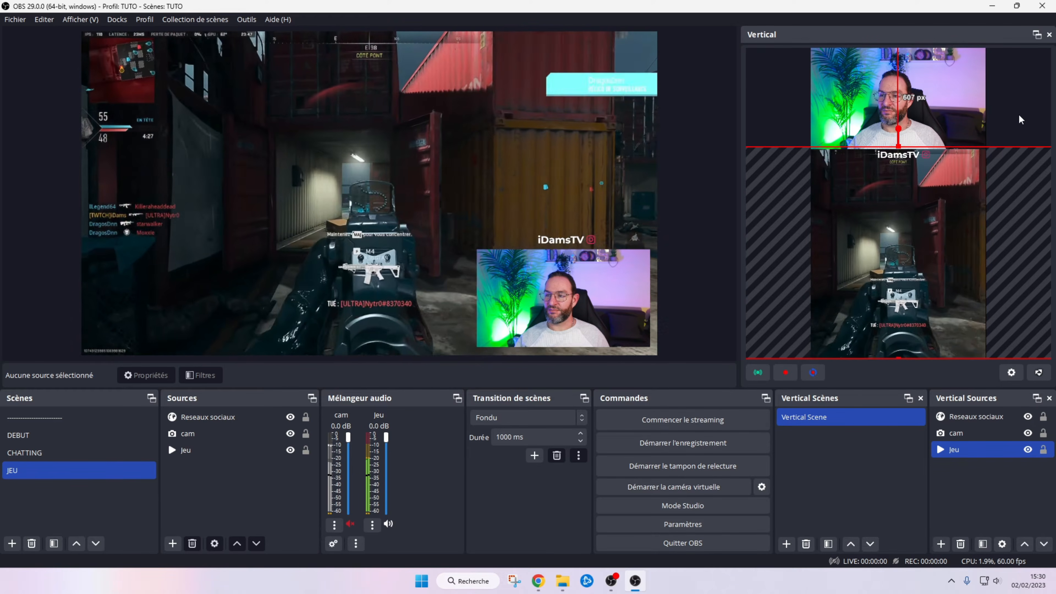
{"action": "left_click", "coordinate": [1019, 116]}
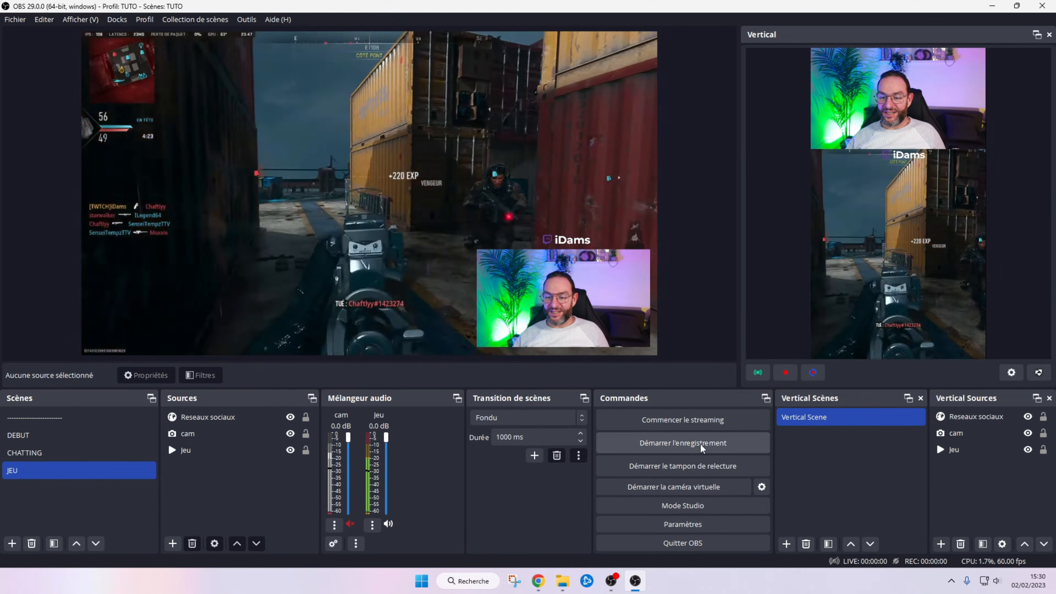
Start the main recording and save a vertical replay with the backtrack function
{"action": "left_click", "coordinate": [700, 443]}
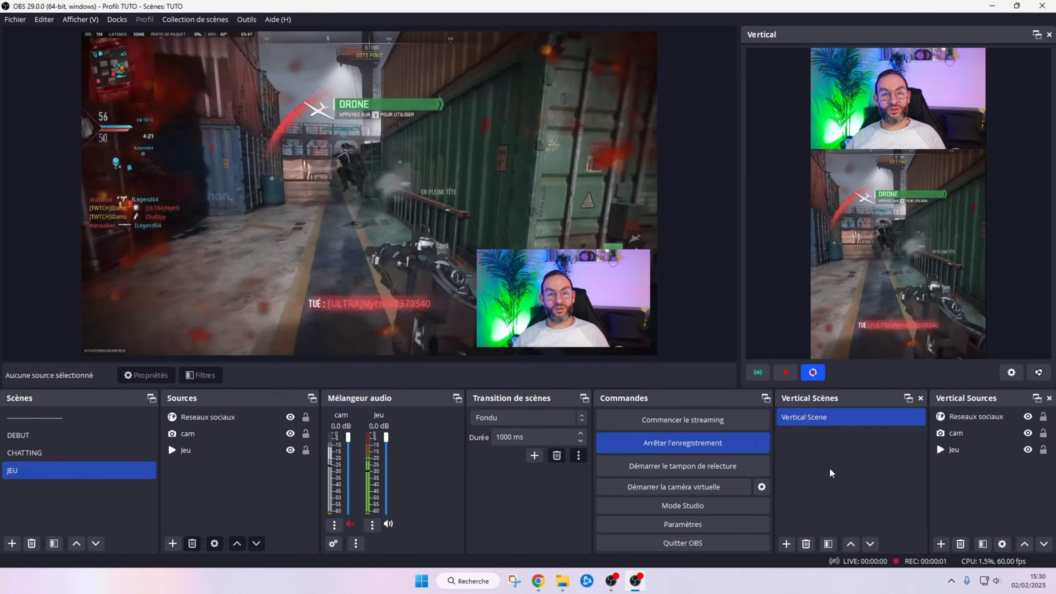
{"action": "left_click", "coordinate": [816, 373]}
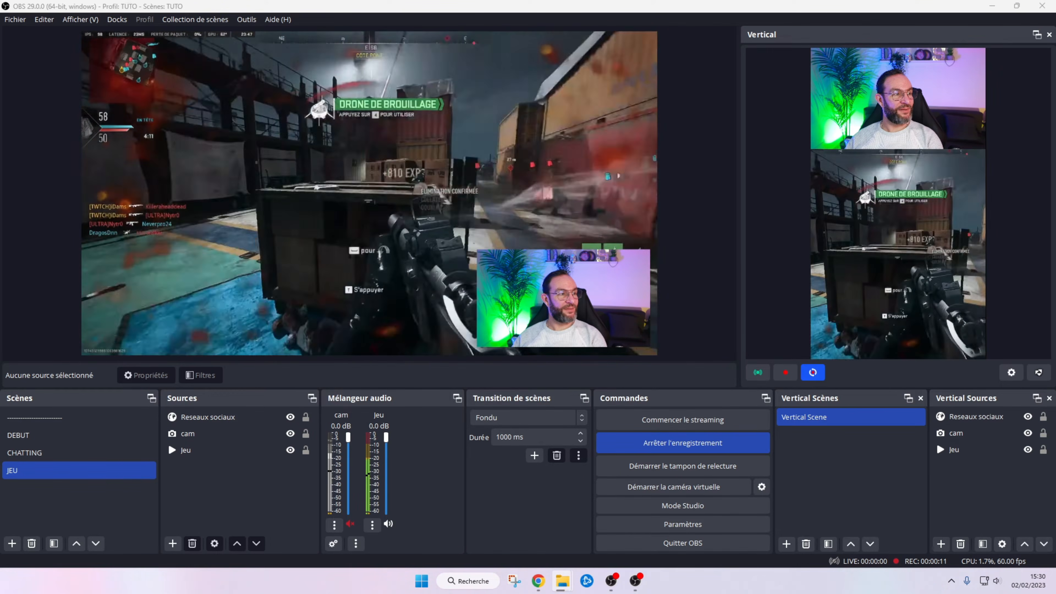
Play the saved vertical replay video from the Bureau folder in VLC, close it and stop the main recording
{"action": "left_click_drag", "start_coordinate": [0, 100], "coordinate": [458, 119]}
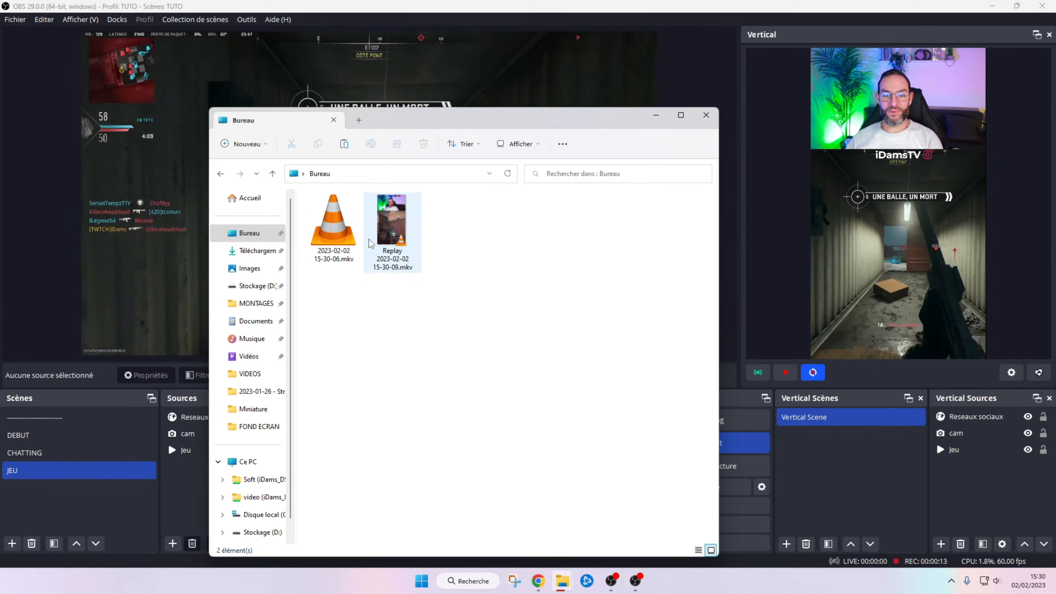
{"action": "left_click", "coordinate": [395, 224]}
{"action": "double_click", "coordinate": [390, 227]}
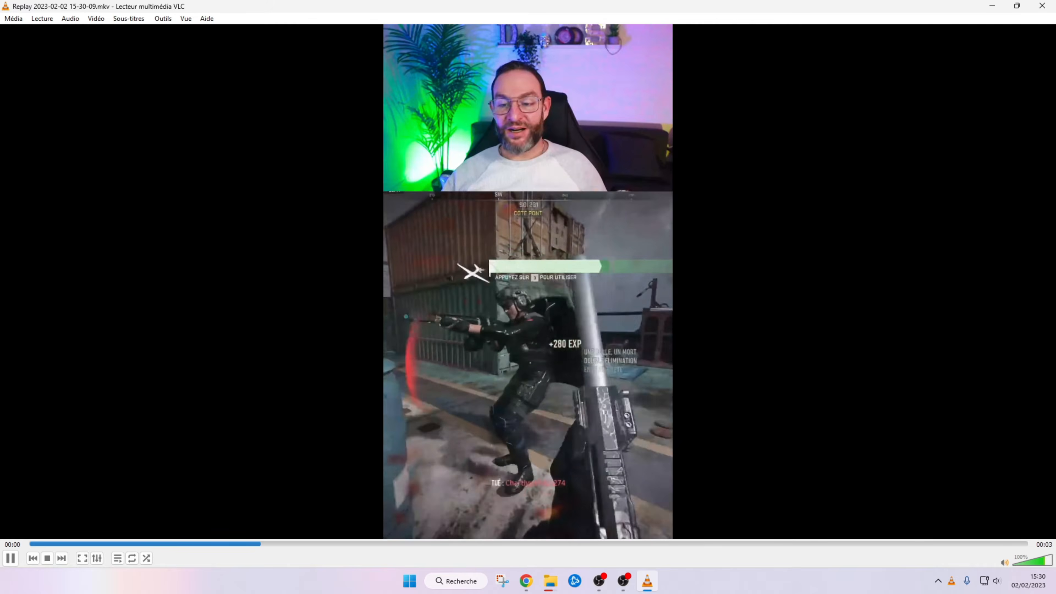
{"action": "left_click", "coordinate": [1050, 7]}
{"action": "left_click", "coordinate": [706, 115]}
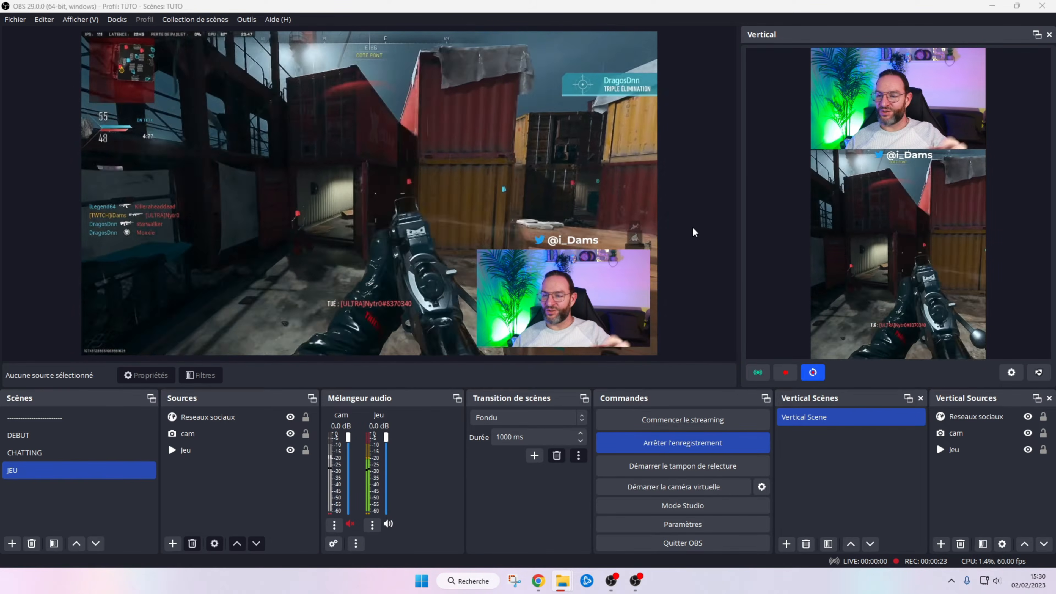
{"action": "left_click", "coordinate": [686, 443]}
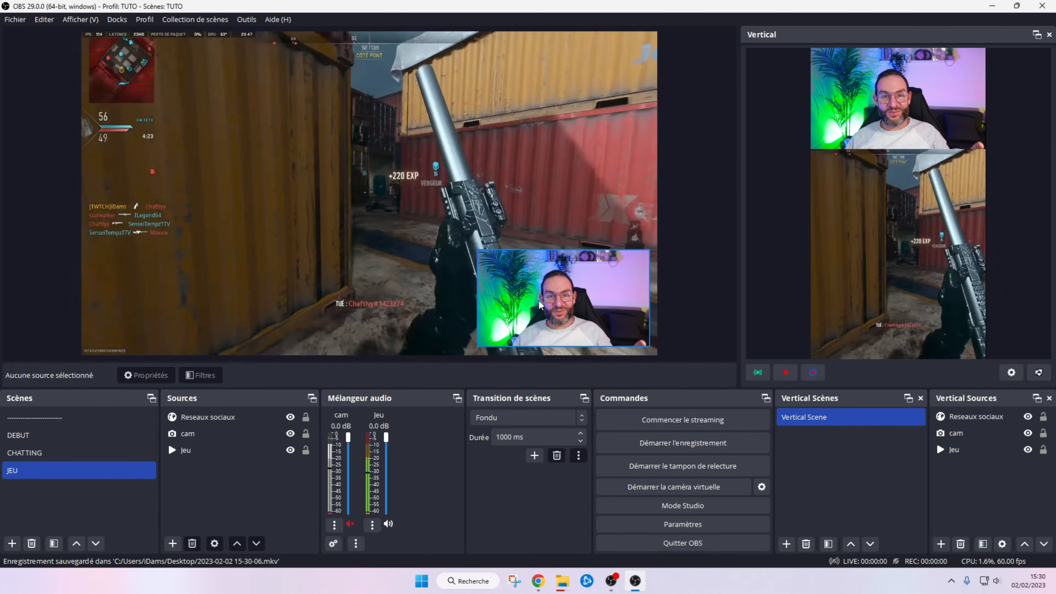
Switch the main canvas to the CHATTING scene and create a vertical scene named Vertical CHATTING
{"action": "left_click", "coordinate": [43, 454]}
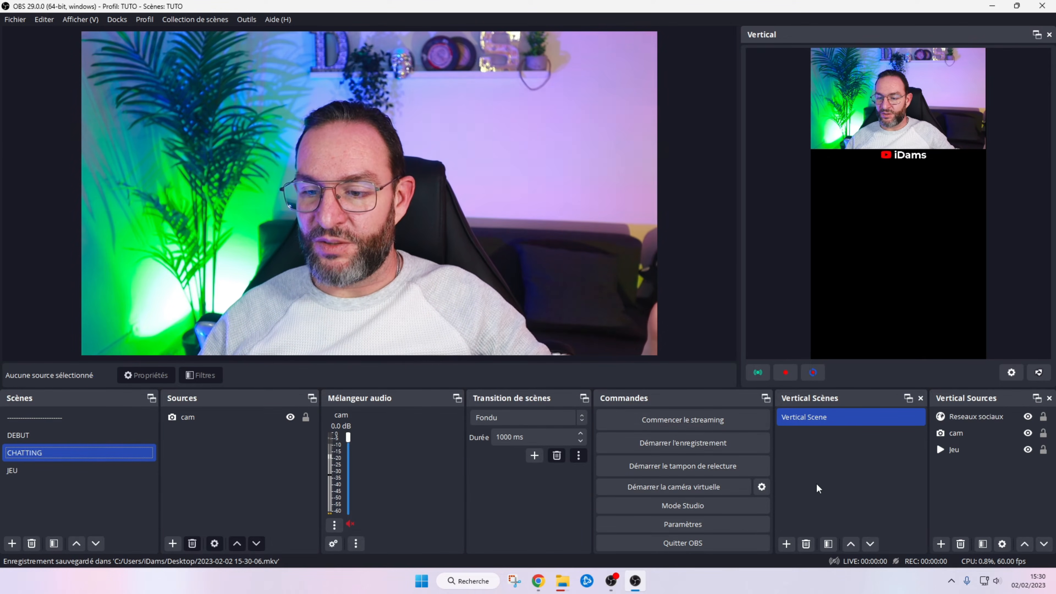
{"action": "left_click", "coordinate": [789, 543]}
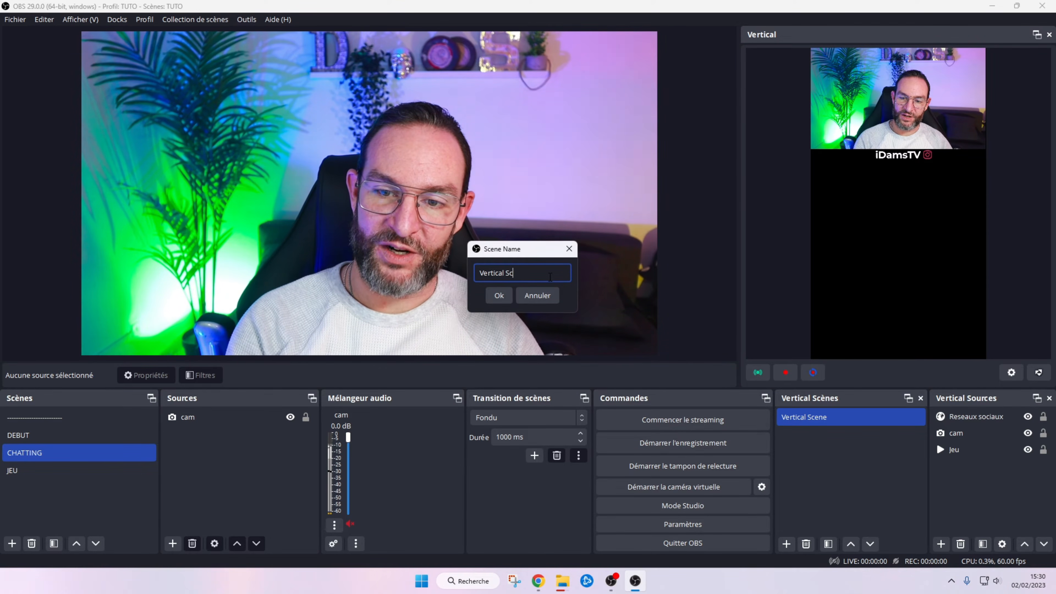
{"action": "type", "text": "Vertical CHATTIN"}
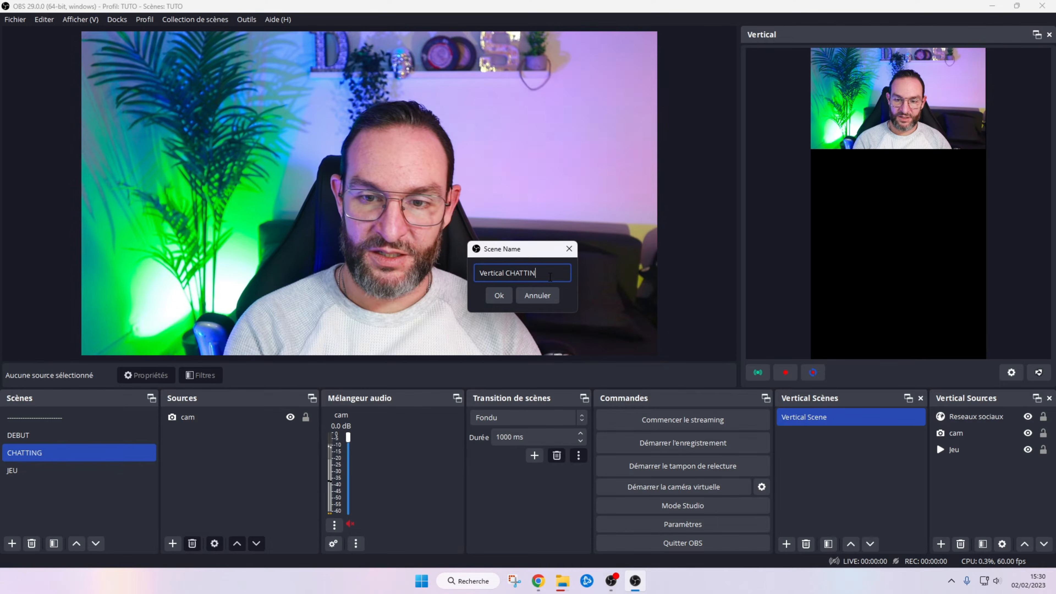
{"action": "type", "text": "G"}
{"action": "key", "text": "Return"}
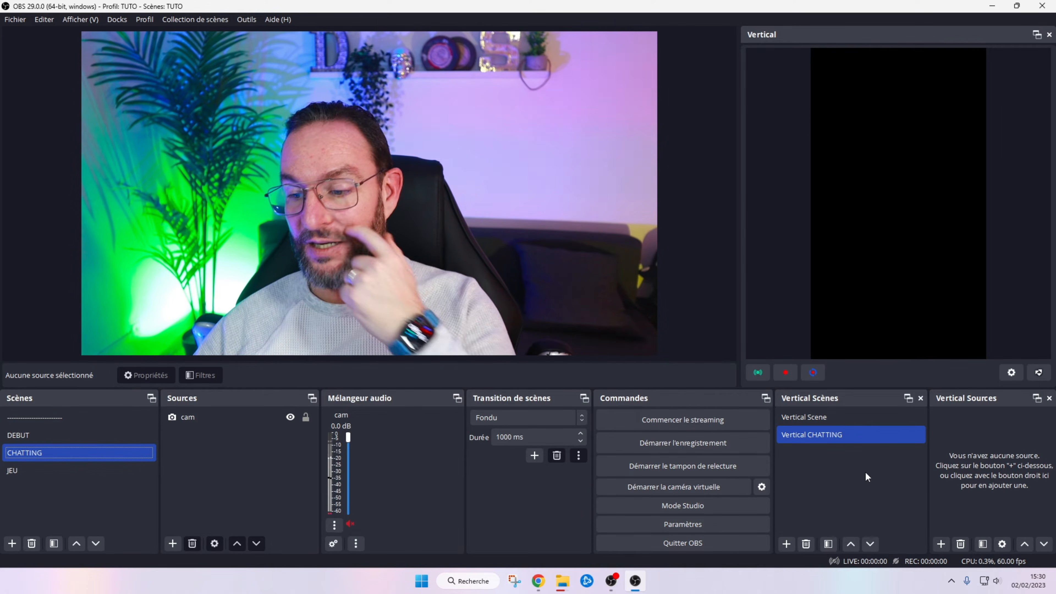
Add the existing cam video capture source to Vertical CHATTING and enlarge it to the full height of the vertical canvas
{"action": "left_click", "coordinate": [943, 543]}
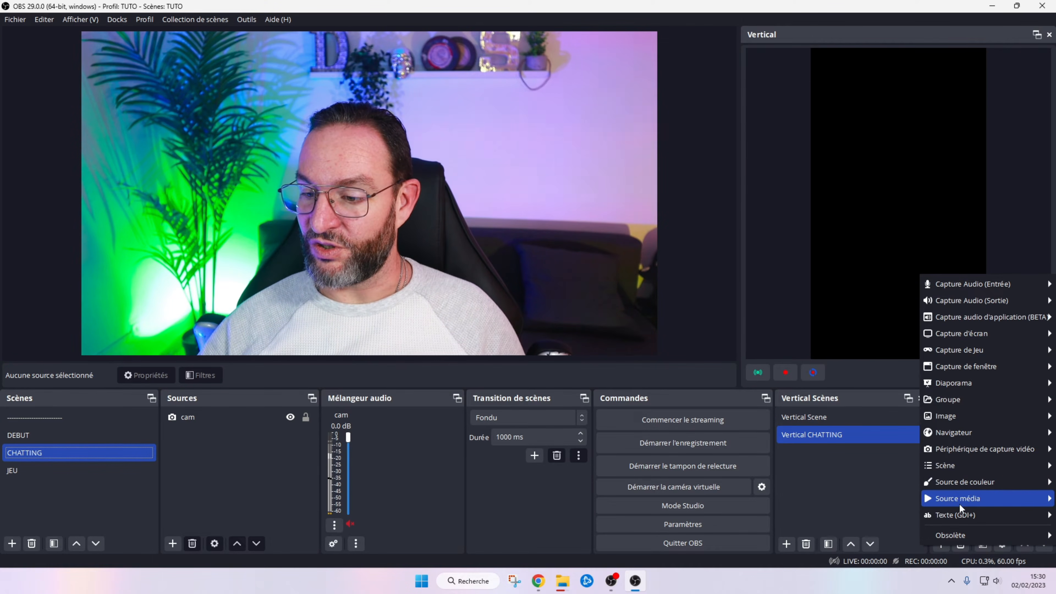
{"action": "mouse_move", "coordinate": [959, 503]}
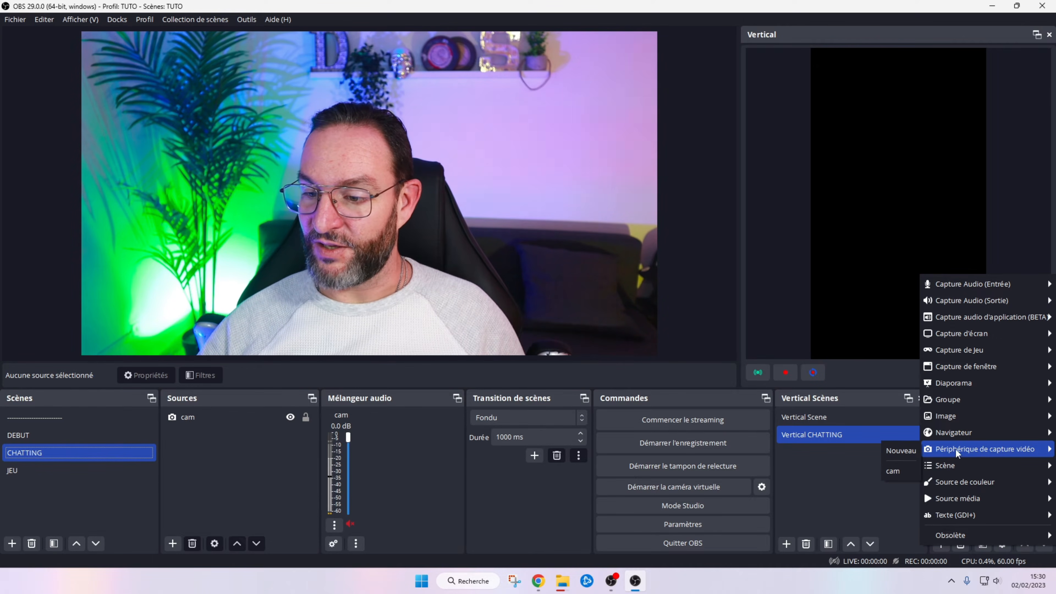
{"action": "left_click", "coordinate": [907, 471]}
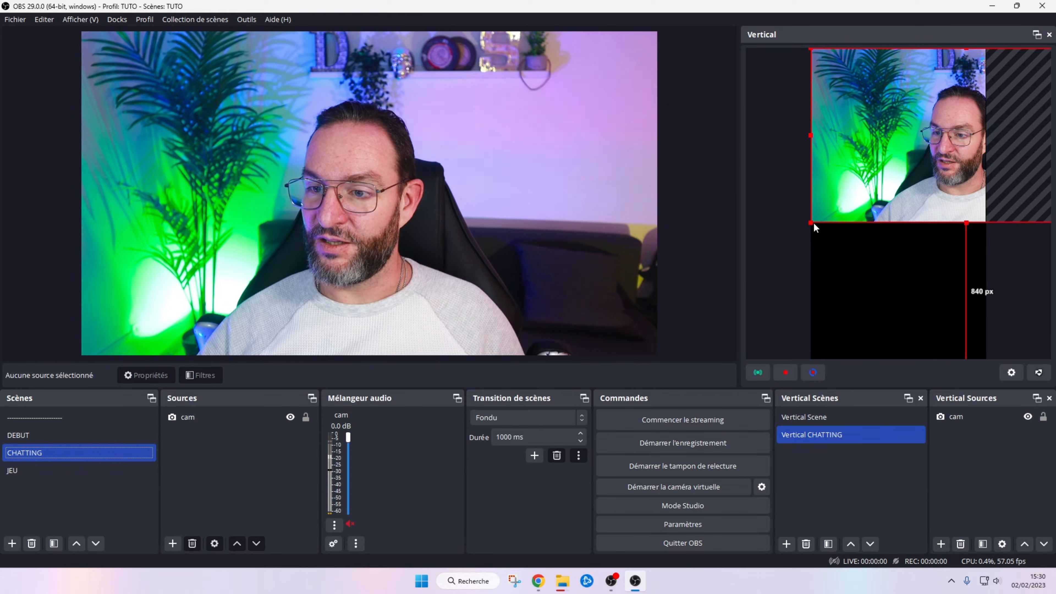
{"action": "left_click_drag", "start_coordinate": [811, 222], "coordinate": [675, 358]}
Centre the cam source horizontally in Vertical CHATTING and lock it
{"action": "right_click", "coordinate": [861, 239]}
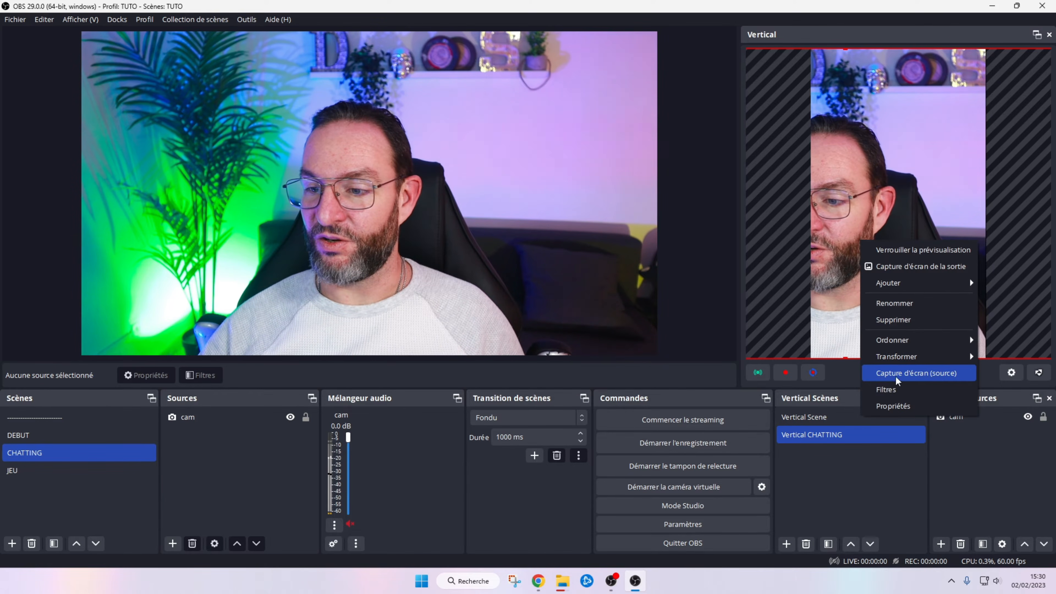
{"action": "mouse_move", "coordinate": [921, 358]}
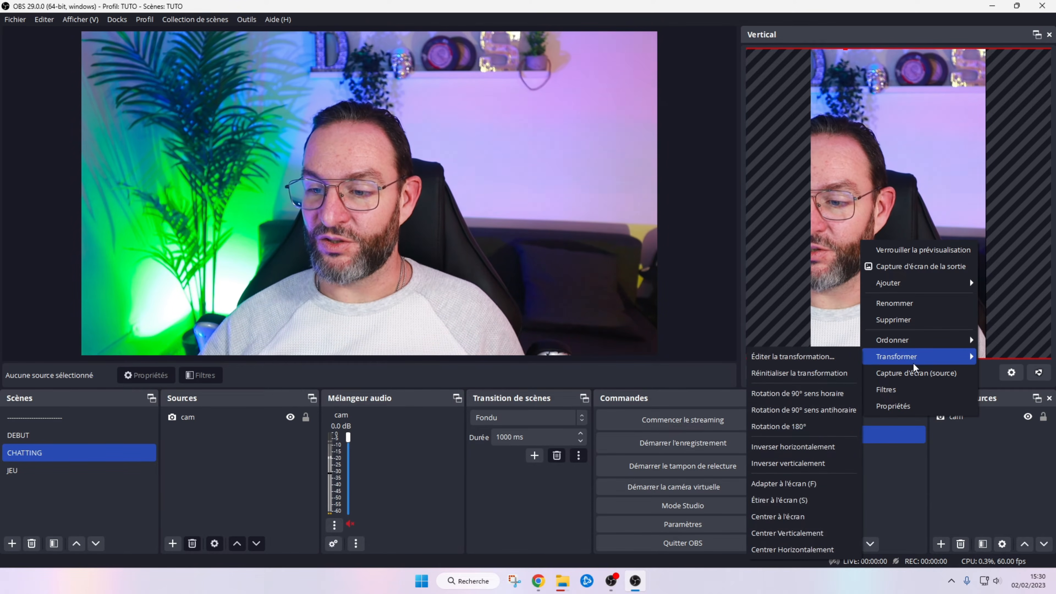
{"action": "left_click", "coordinate": [814, 547]}
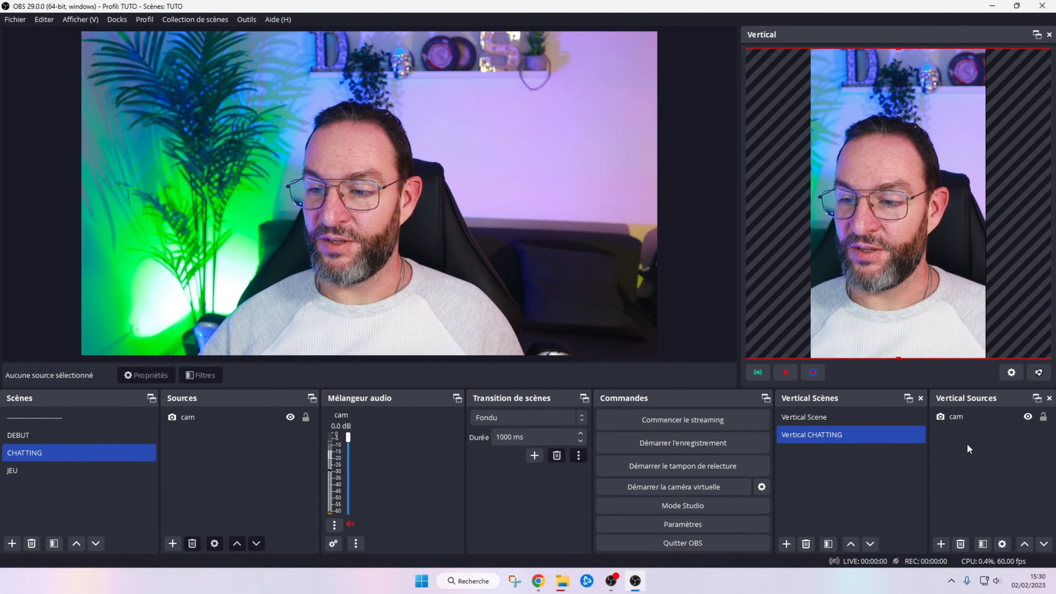
{"action": "left_click", "coordinate": [1043, 421]}
{"action": "left_click", "coordinate": [1002, 468]}
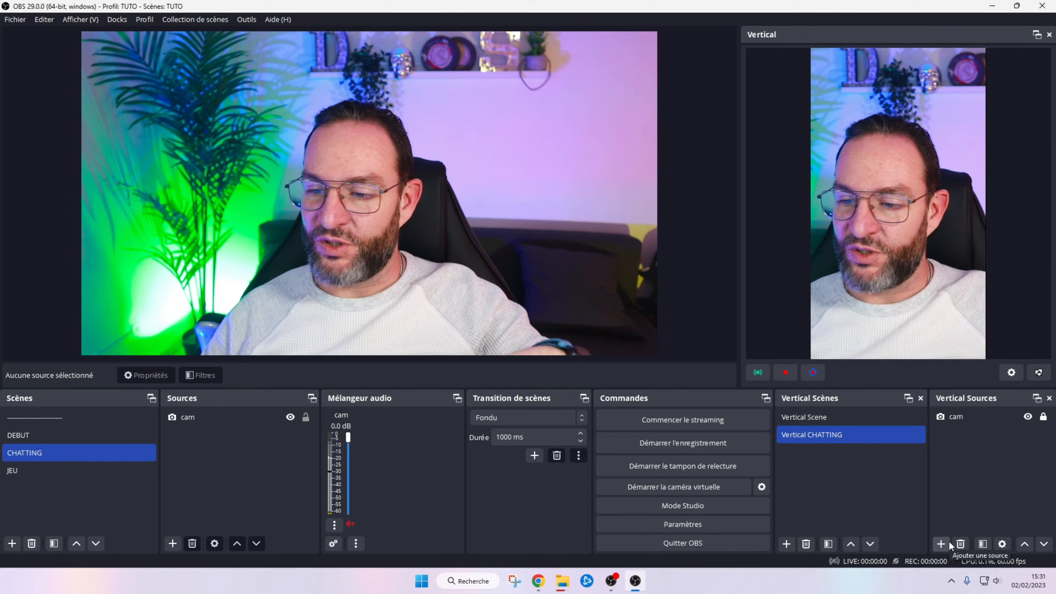
{"action": "left_click", "coordinate": [948, 542]}
{"action": "left_click", "coordinate": [874, 488]}
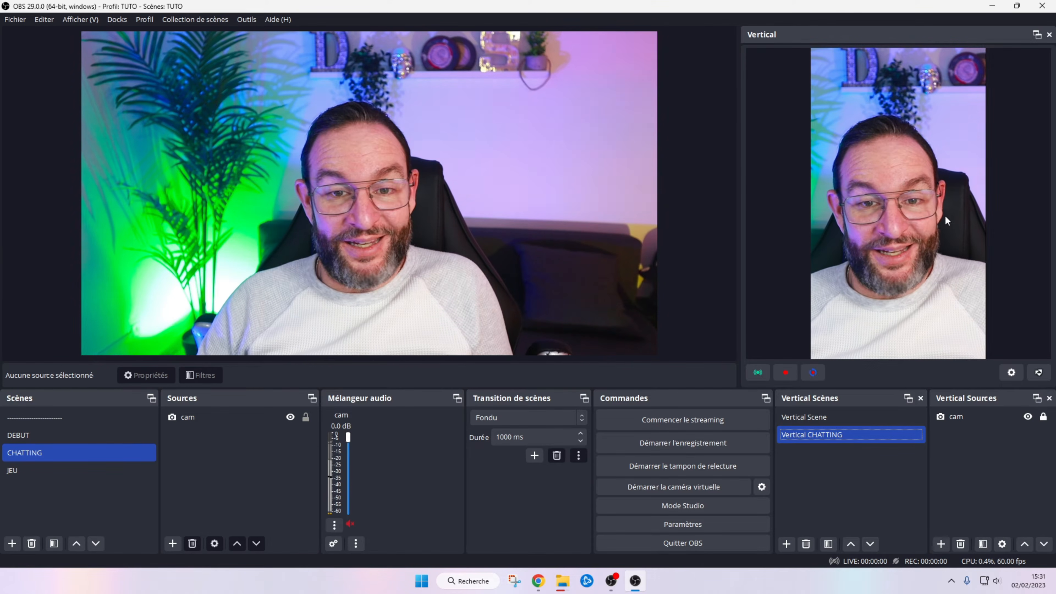
Switch the main canvas to the DEBUT scene and create a vertical scene named Vertical DEBUT
{"action": "left_click", "coordinate": [33, 437]}
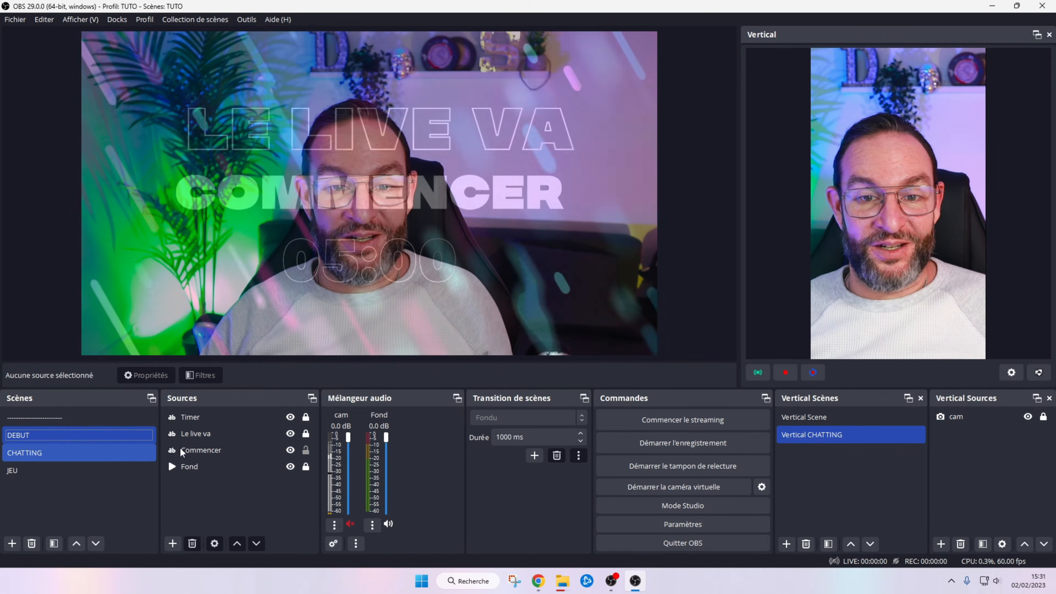
{"action": "left_click", "coordinate": [787, 544]}
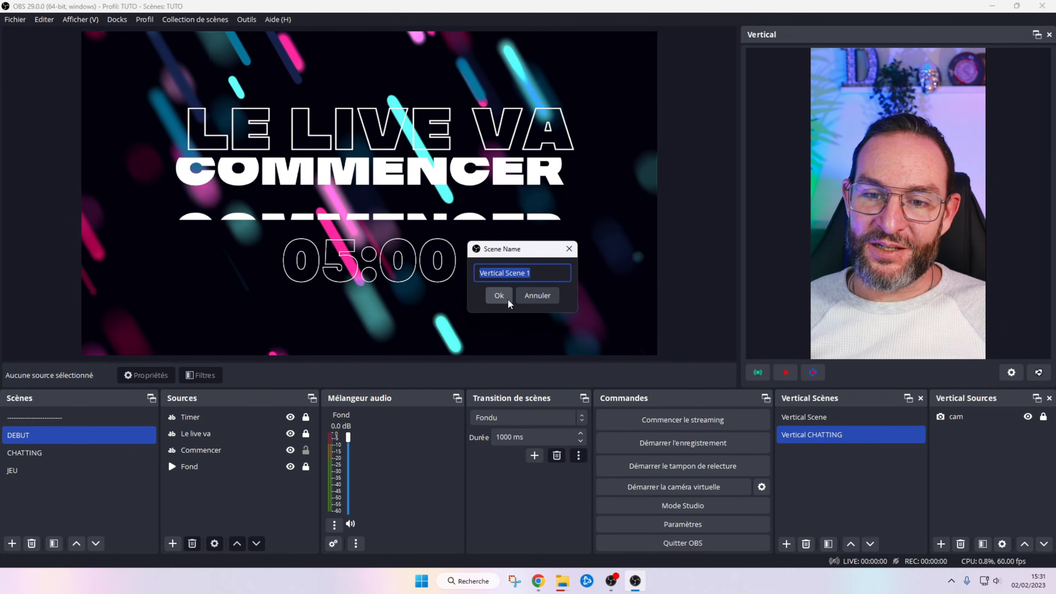
{"action": "left_click", "coordinate": [536, 274]}
{"action": "key", "text": "BackSpace"}
{"action": "key", "text": "BackSpace"}
{"action": "key", "text": "BackSpace"}
{"action": "key", "text": "BackSpace"}
{"action": "key", "text": "BackSpace"}
{"action": "key", "text": "BackSpace"}
{"action": "key", "text": "BackSpace"}
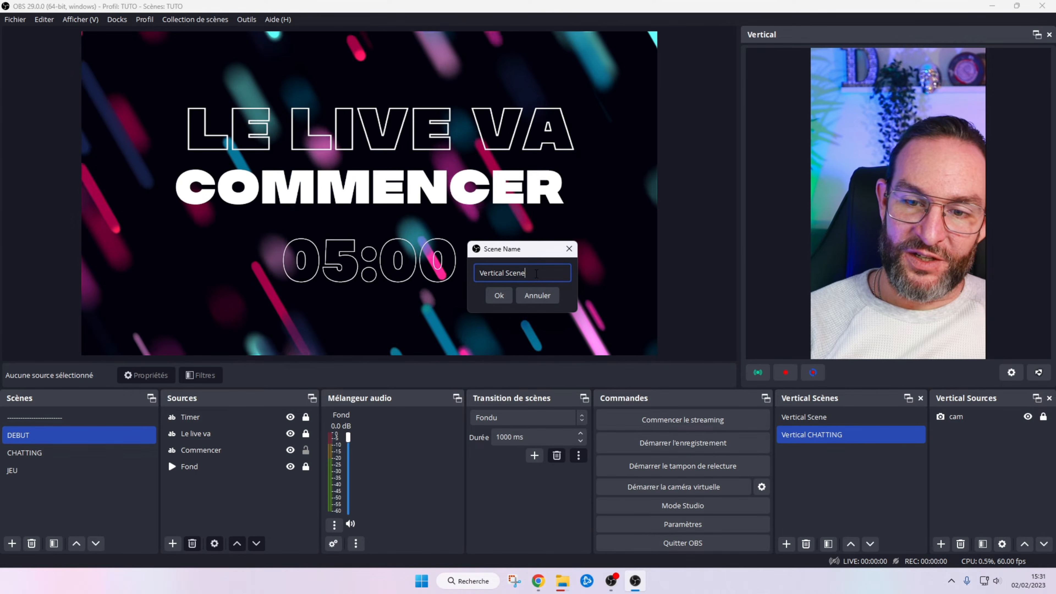
{"action": "type", "text": "DEBVU"}
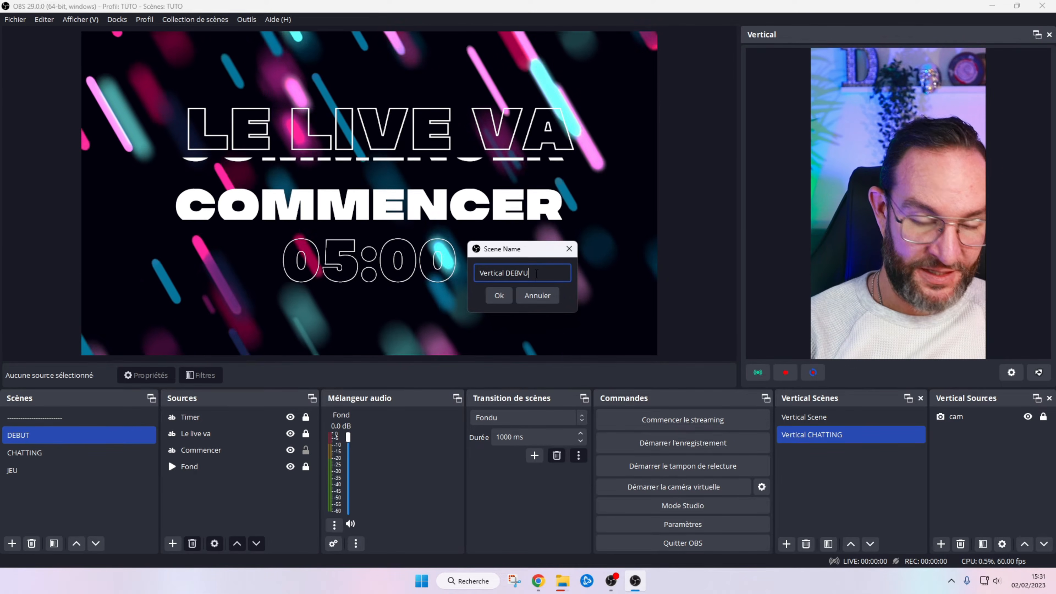
{"action": "key", "text": "BackSpace"}
{"action": "key", "text": "BackSpace"}
{"action": "type", "text": "UT"}
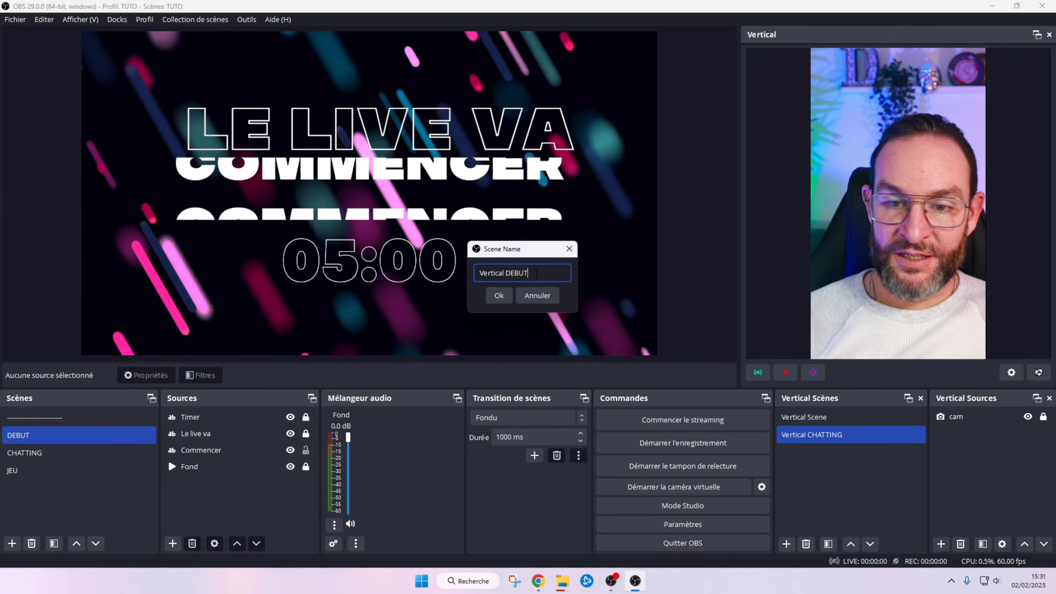
{"action": "key", "text": "Return"}
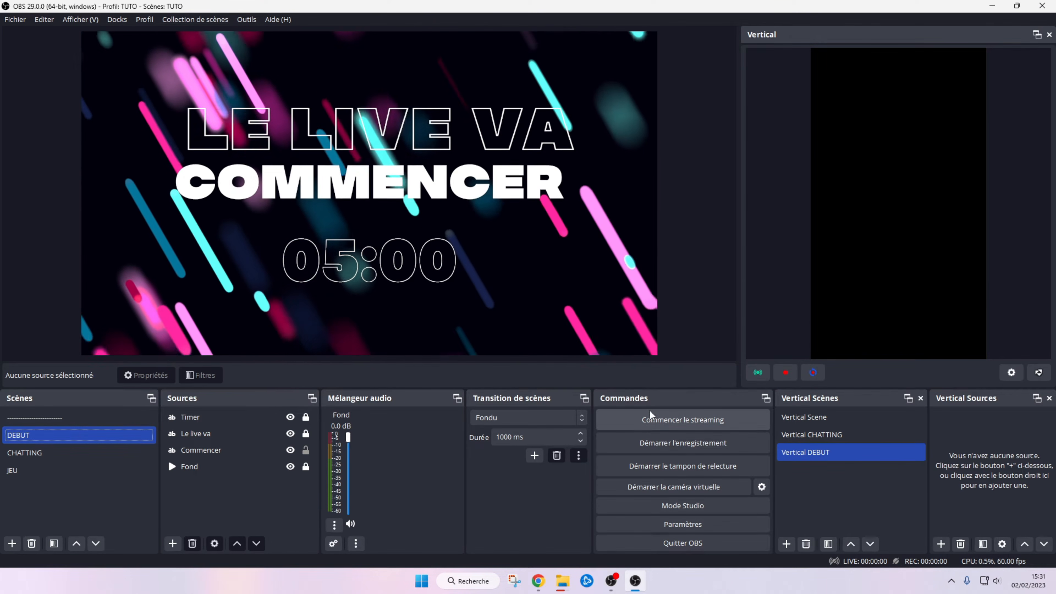
Add the existing Fond media source to Vertical DEBUT, scaled up to the full canvas height and centred horizontally
{"action": "left_click", "coordinate": [941, 544]}
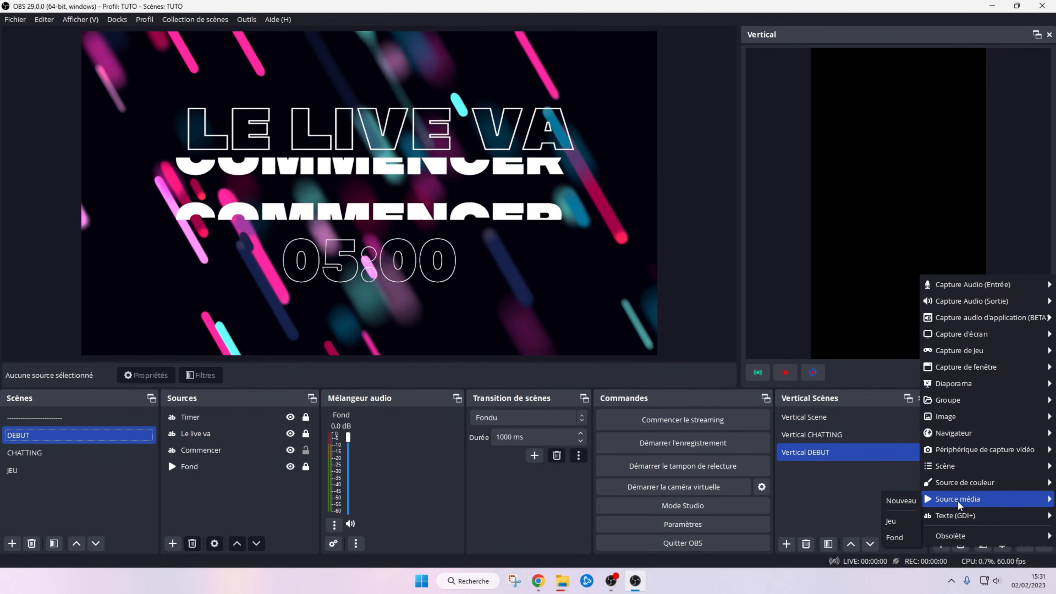
{"action": "left_click", "coordinate": [899, 537]}
{"action": "left_click_drag", "start_coordinate": [805, 286], "coordinate": [732, 358]}
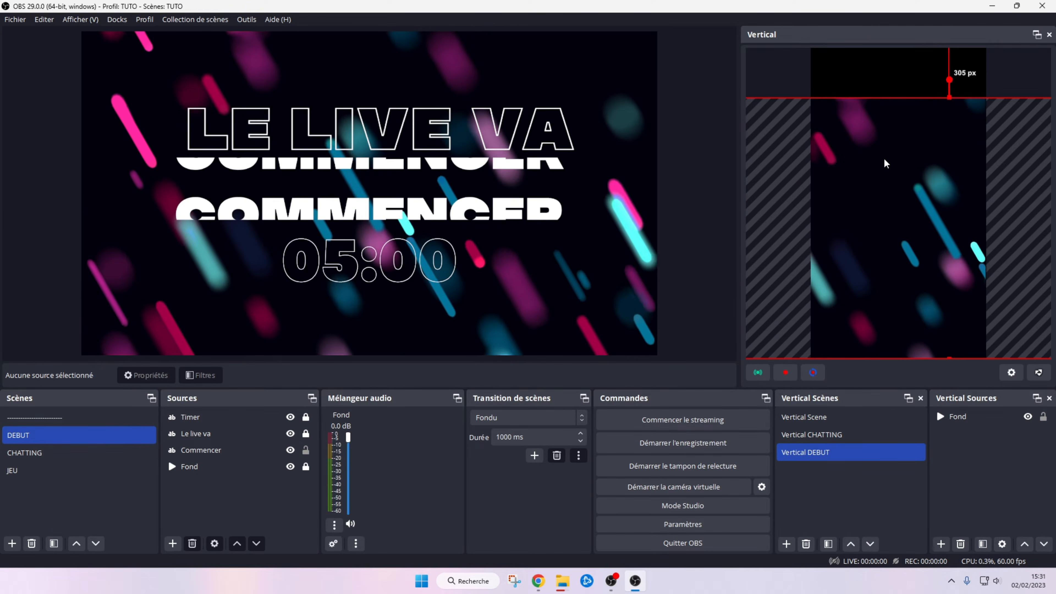
{"action": "left_click_drag", "start_coordinate": [949, 99], "coordinate": [944, 44]}
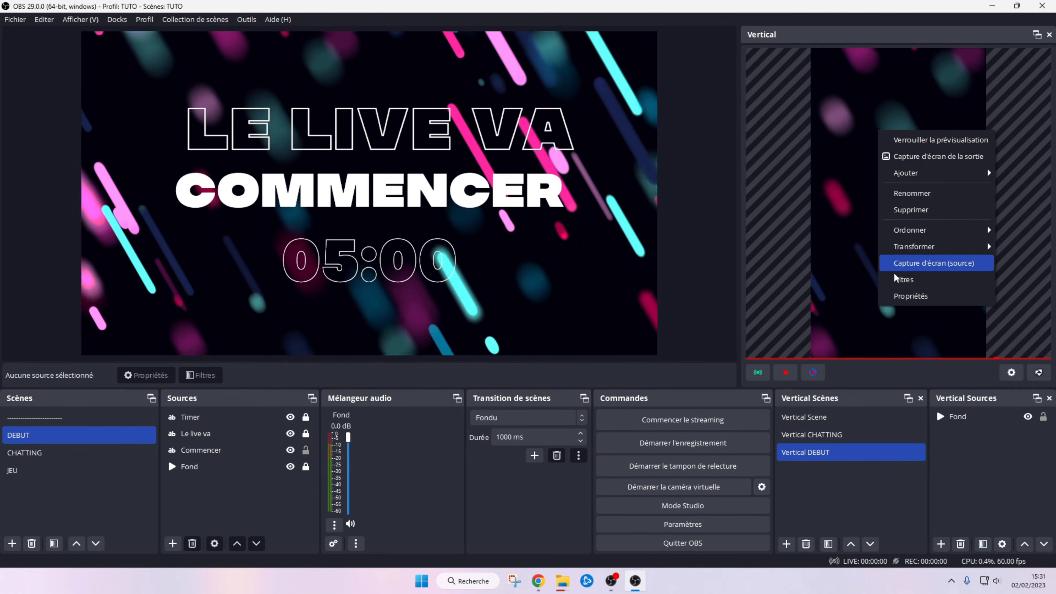
{"action": "left_click", "coordinate": [816, 440]}
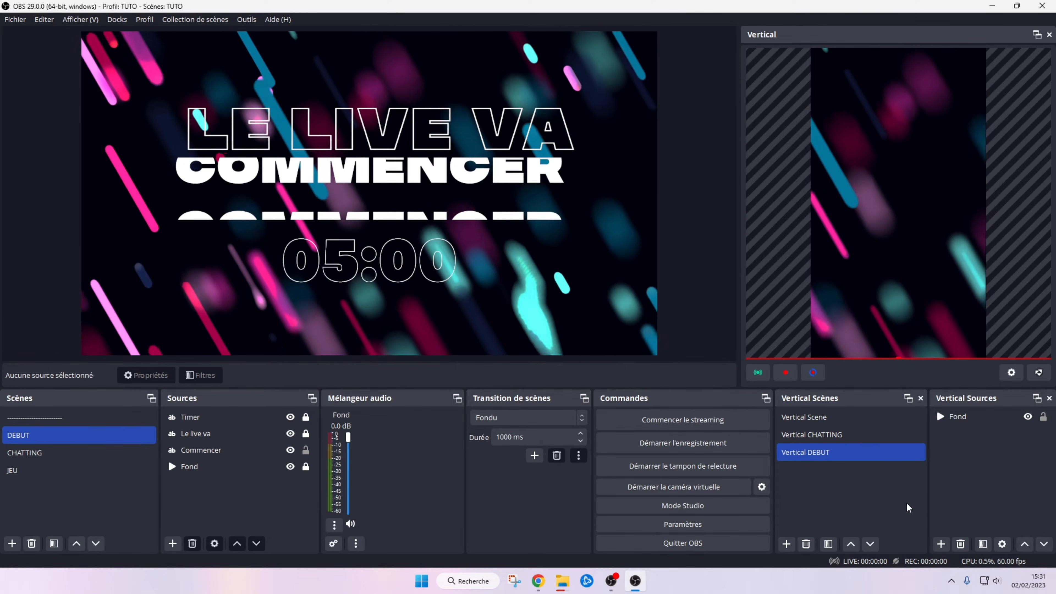
Add the existing Le live va and Commencer text sources to Vertical DEBUT, stacked above the canvas middle and scaled to nearly its full width
{"action": "left_click", "coordinate": [942, 544]}
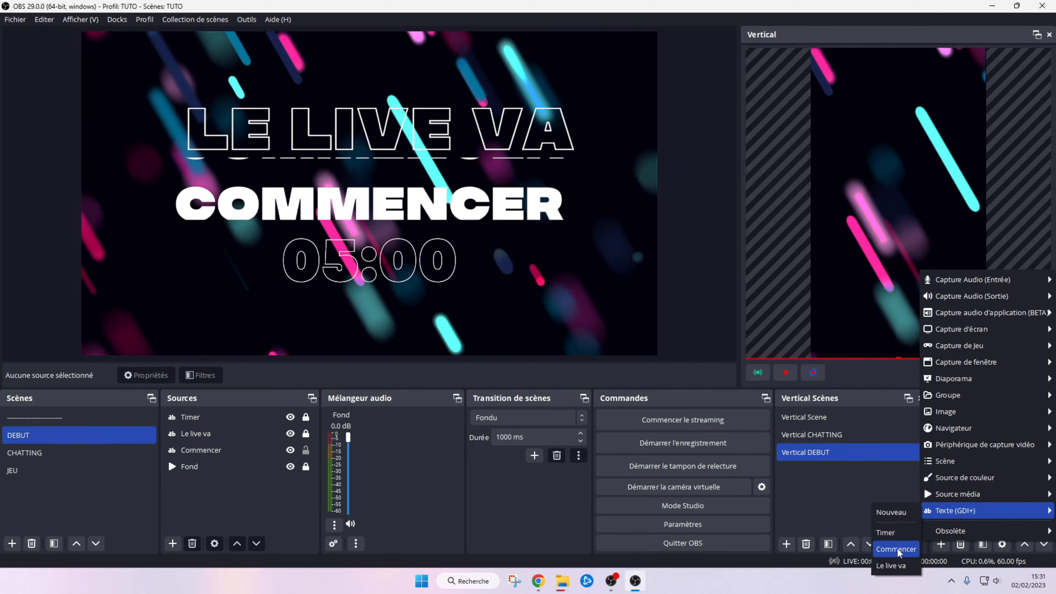
{"action": "left_click", "coordinate": [892, 566]}
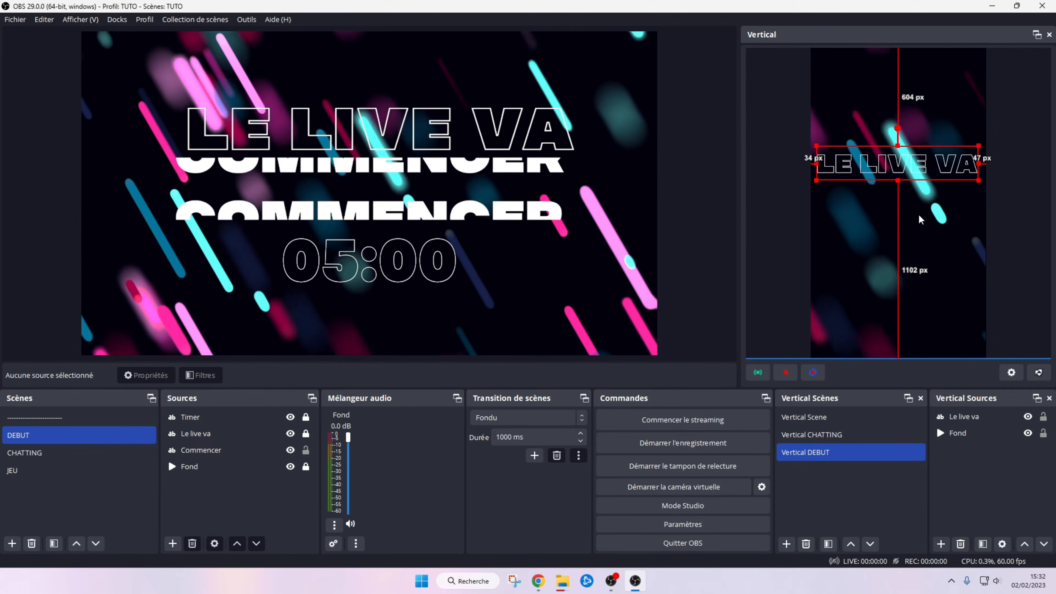
{"action": "left_click", "coordinate": [942, 544]}
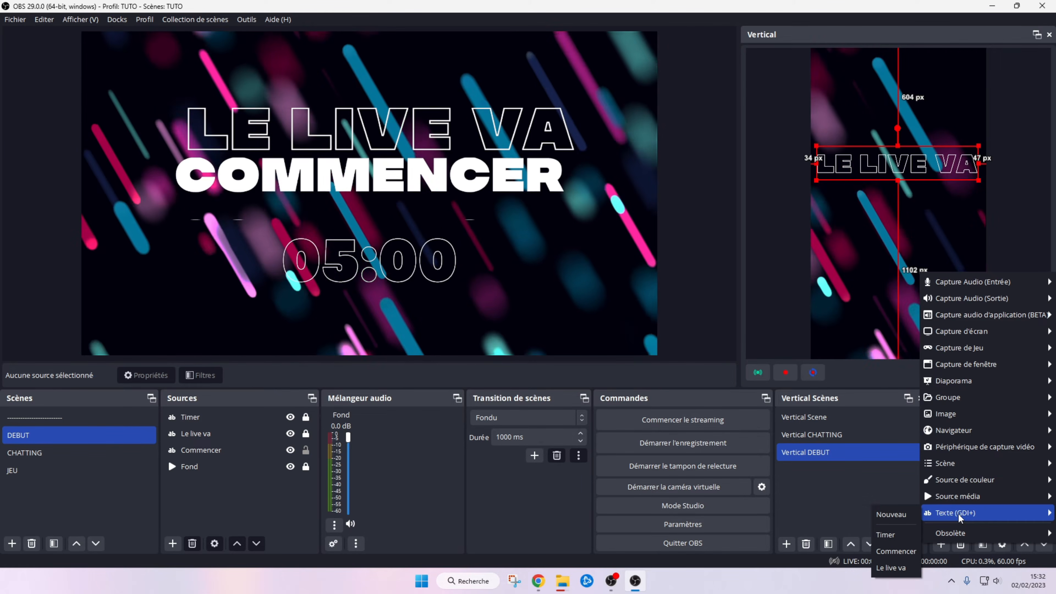
{"action": "left_click", "coordinate": [916, 551]}
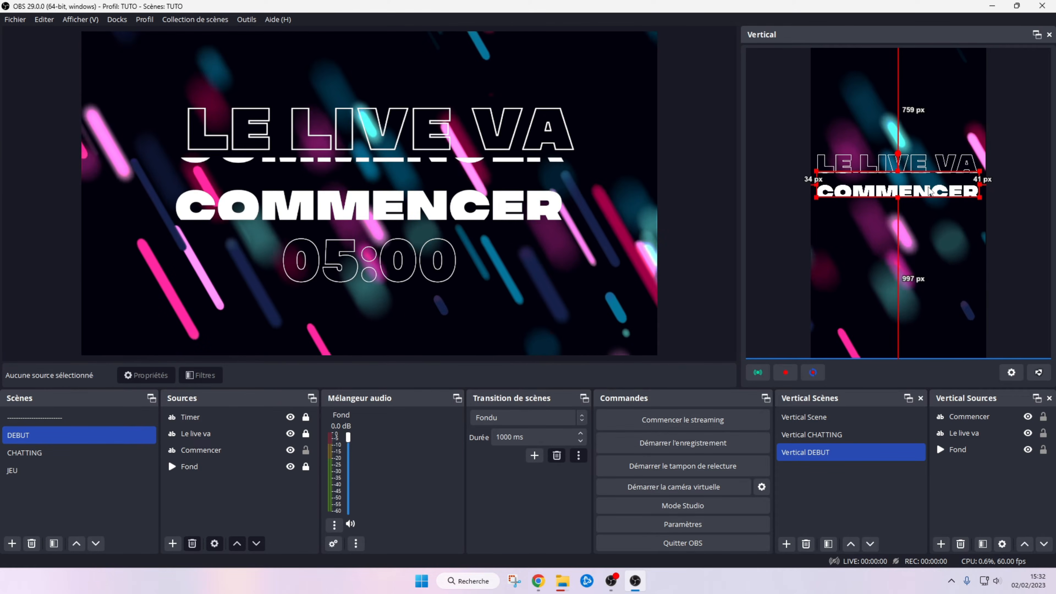
{"action": "left_click", "coordinate": [1014, 245]}
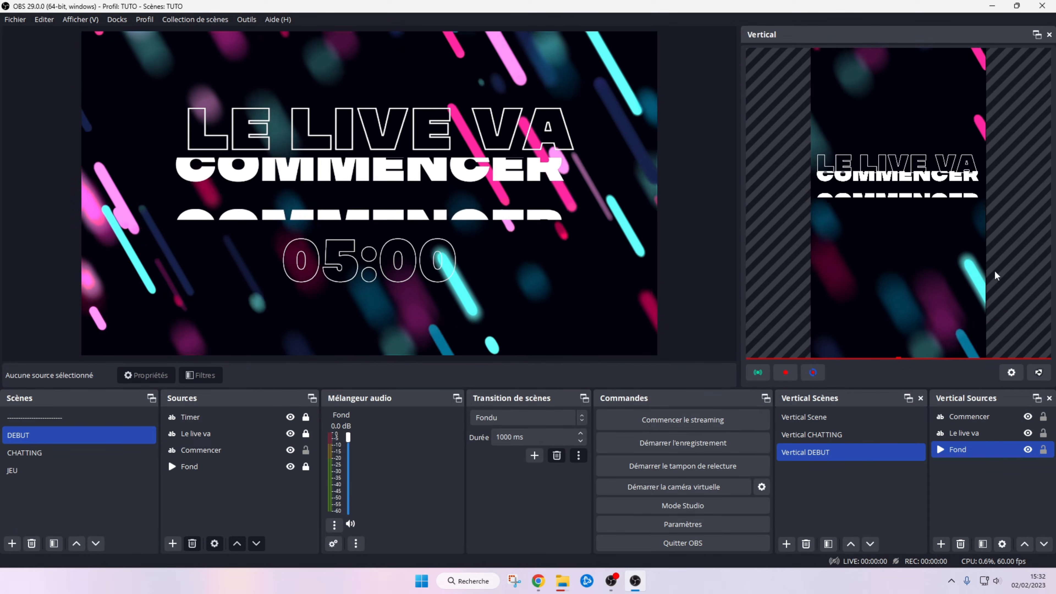
Add the existing Timer text below the title in Vertical DEBUT and the existing Reseaux sociaux browser source near the canvas top
{"action": "left_click", "coordinate": [941, 544]}
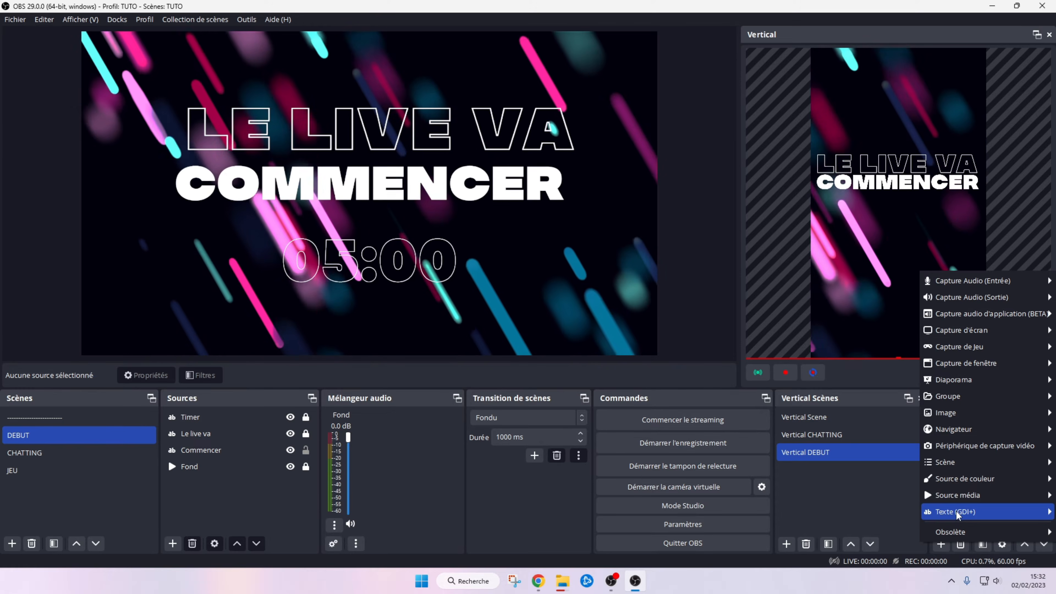
{"action": "left_click", "coordinate": [899, 534]}
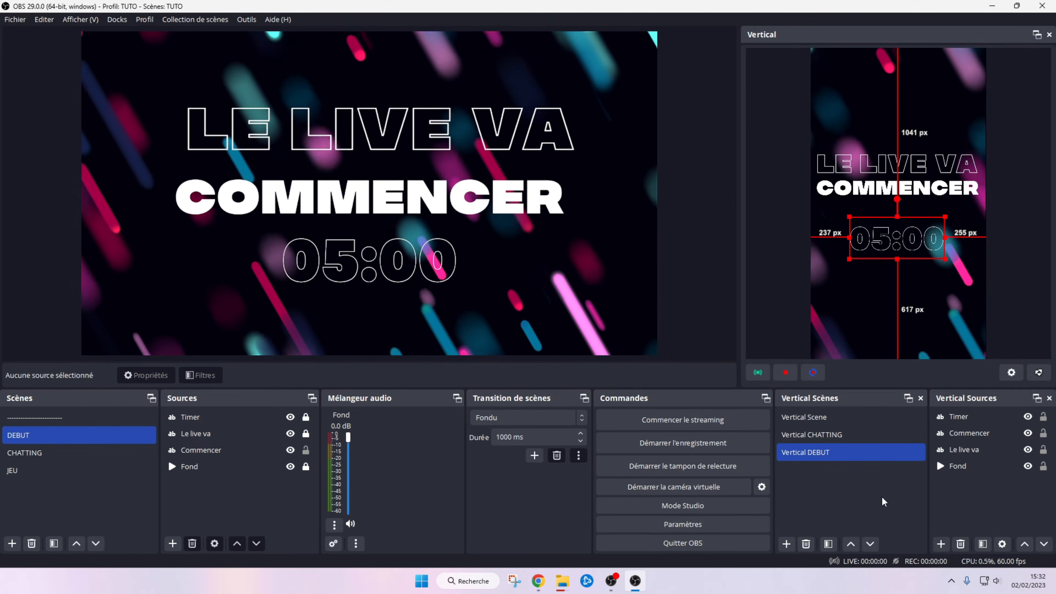
{"action": "left_click", "coordinate": [941, 544]}
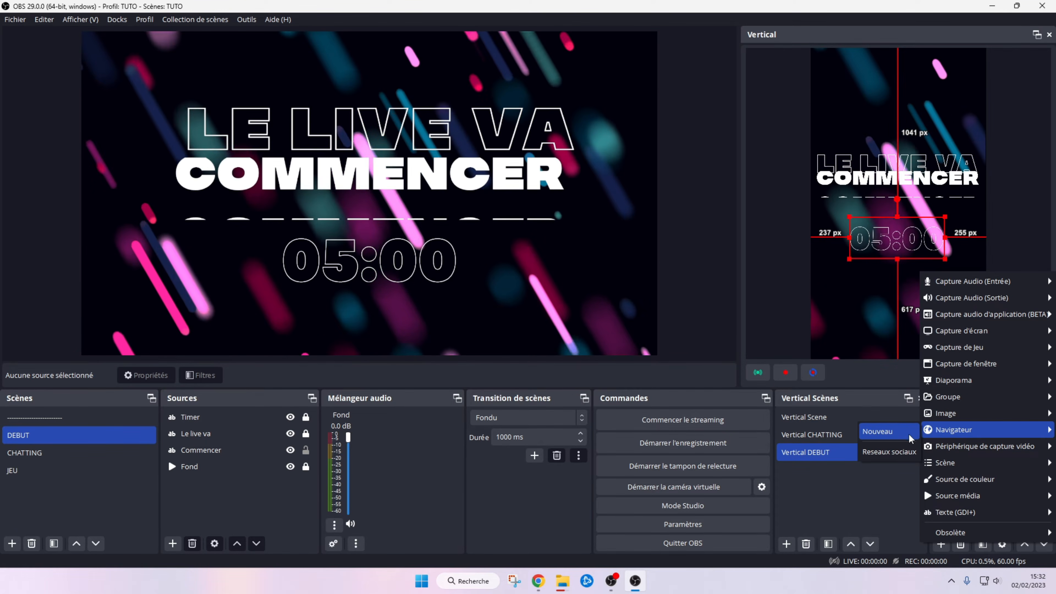
{"action": "left_click", "coordinate": [904, 453]}
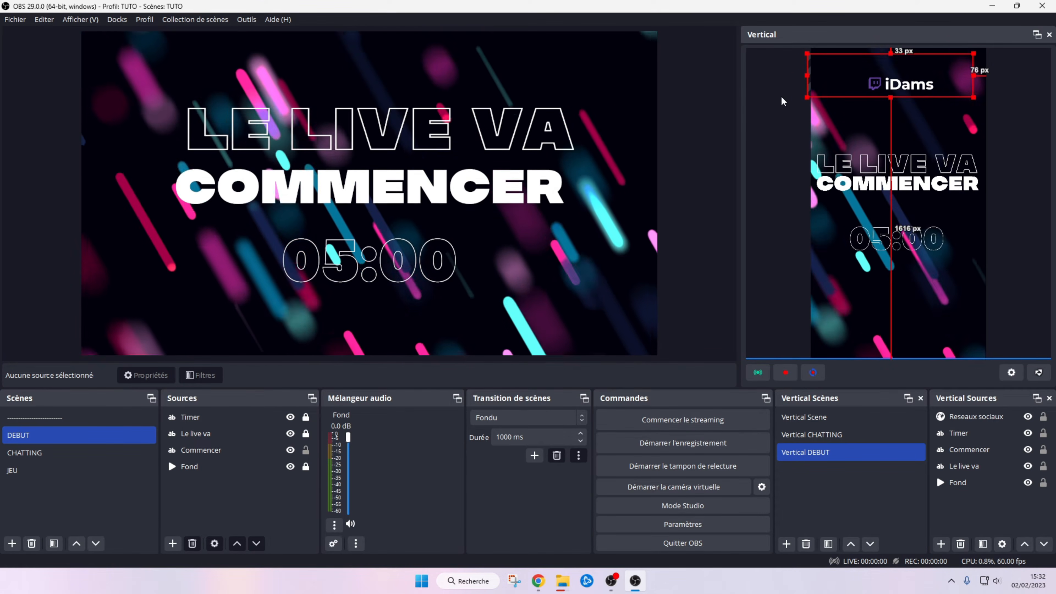
{"action": "left_click", "coordinate": [779, 313]}
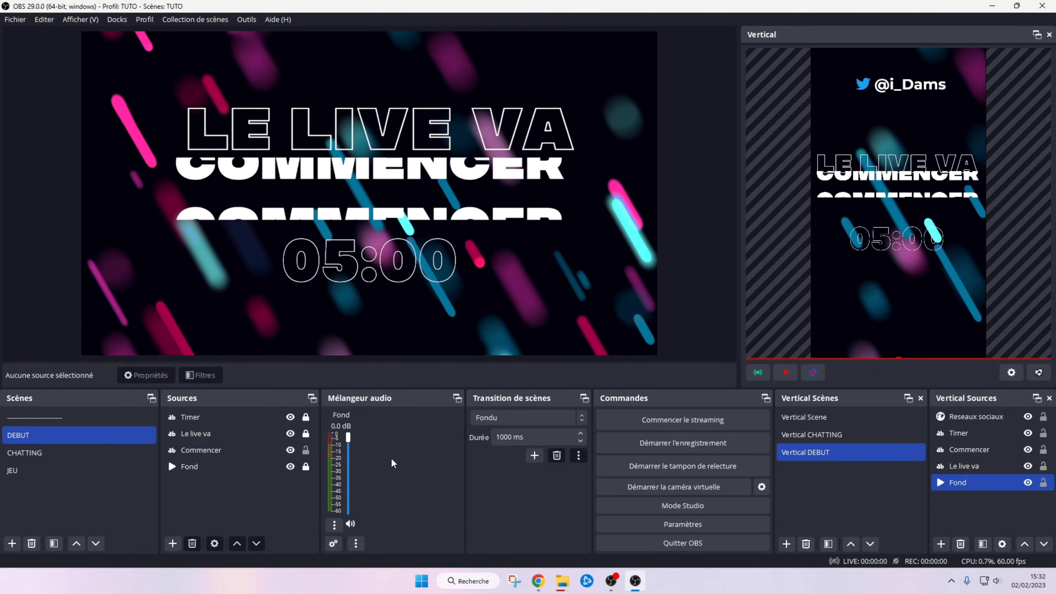
Switch the main canvas to CHATTING and link the Vertical CHATTING scene to the main CHATTING scene
{"action": "left_click", "coordinate": [43, 459]}
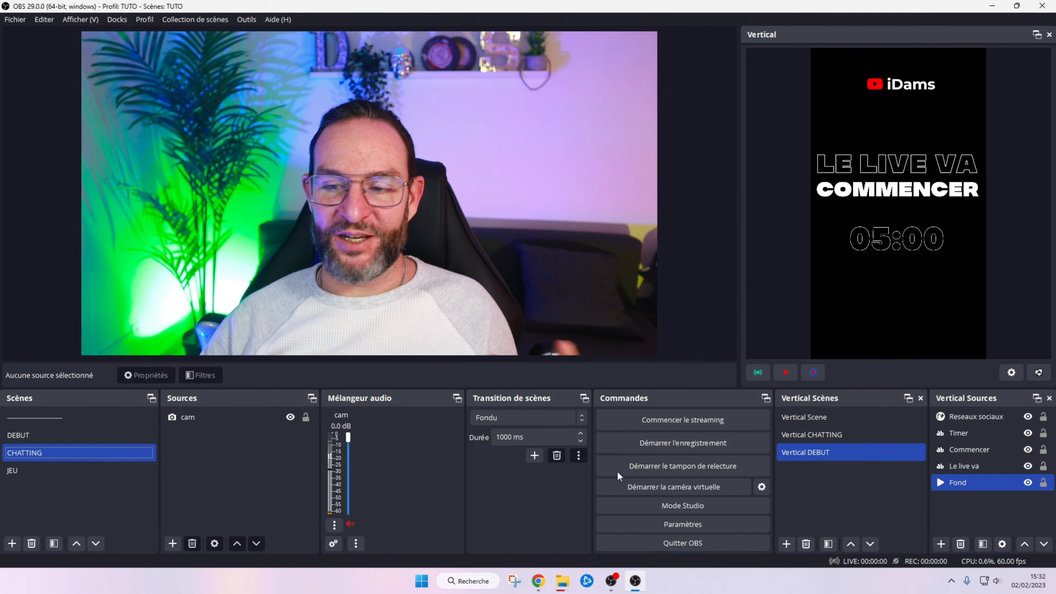
{"action": "left_click", "coordinate": [816, 417]}
{"action": "left_click", "coordinate": [816, 437]}
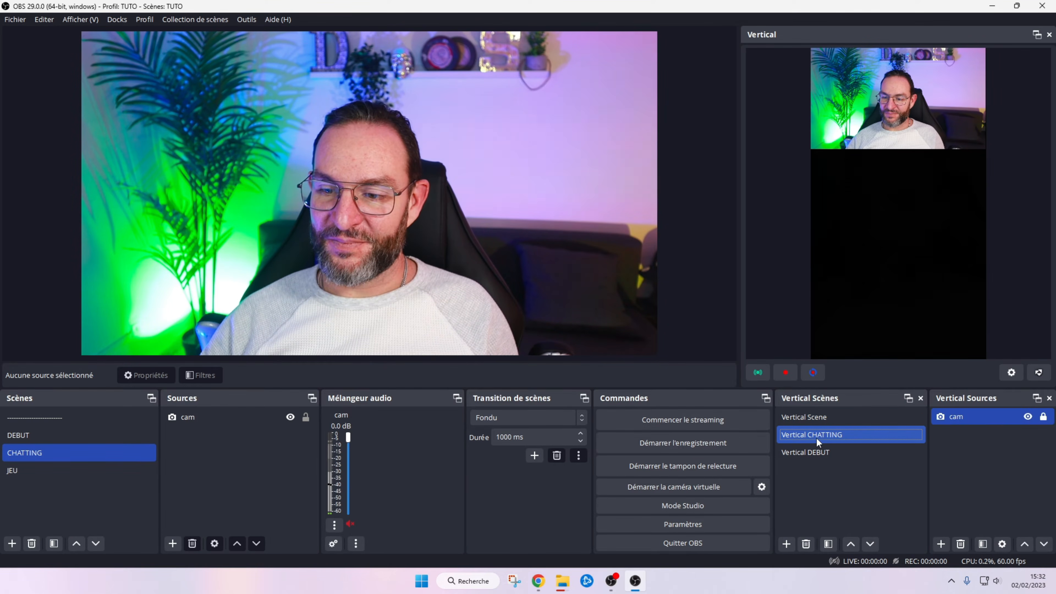
{"action": "right_click", "coordinate": [816, 439]}
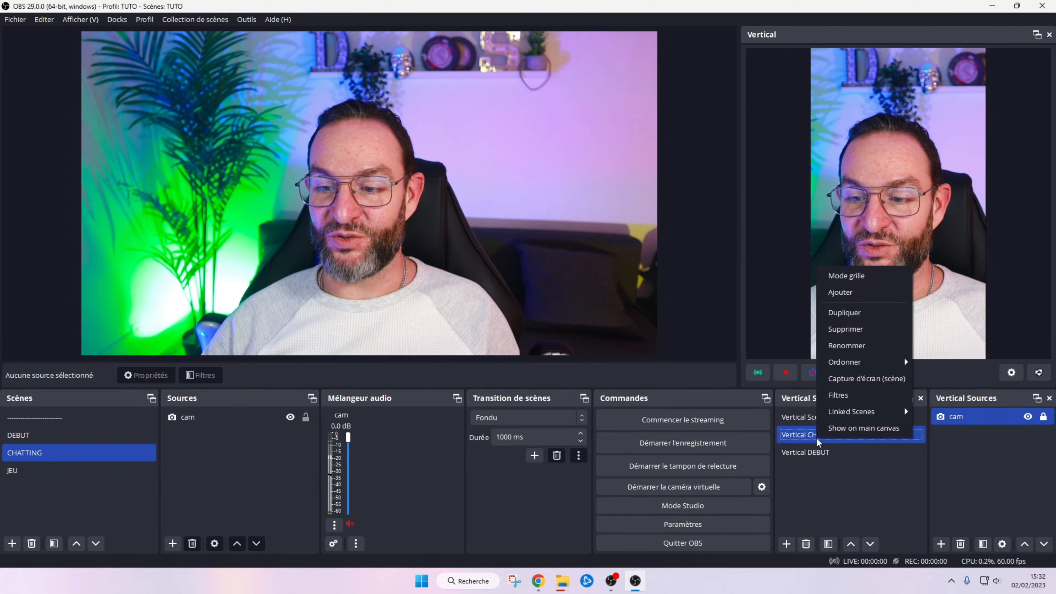
{"action": "mouse_move", "coordinate": [860, 417]}
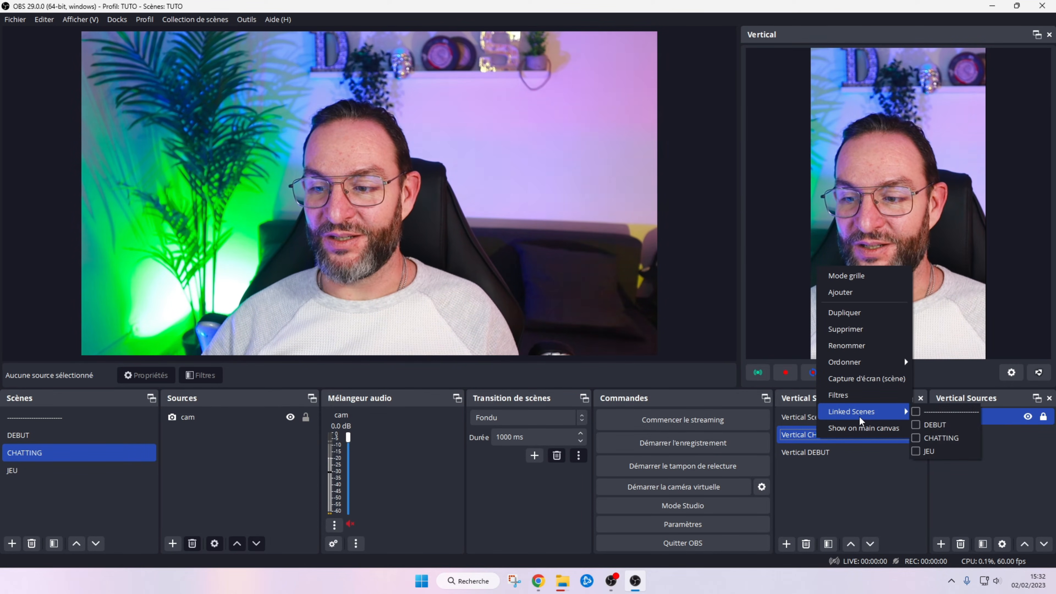
{"action": "left_click", "coordinate": [916, 438]}
Link the Vertical DEBUT scene to the main DEBUT scene and test the links by switching the main canvas to DEBUT and CHATTING
{"action": "left_click", "coordinate": [817, 452]}
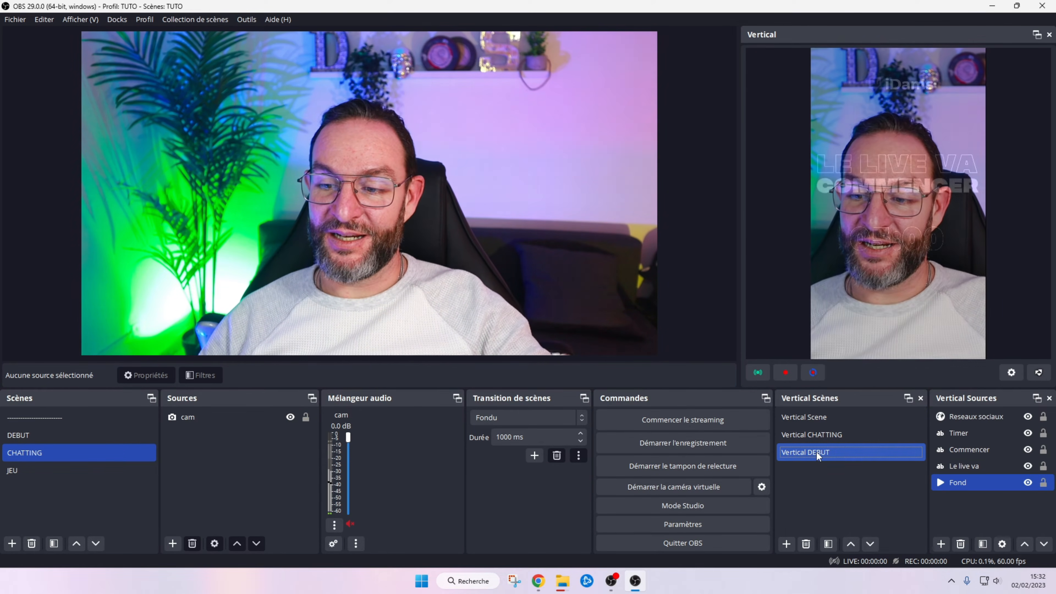
{"action": "right_click", "coordinate": [818, 454]}
{"action": "mouse_move", "coordinate": [873, 426]}
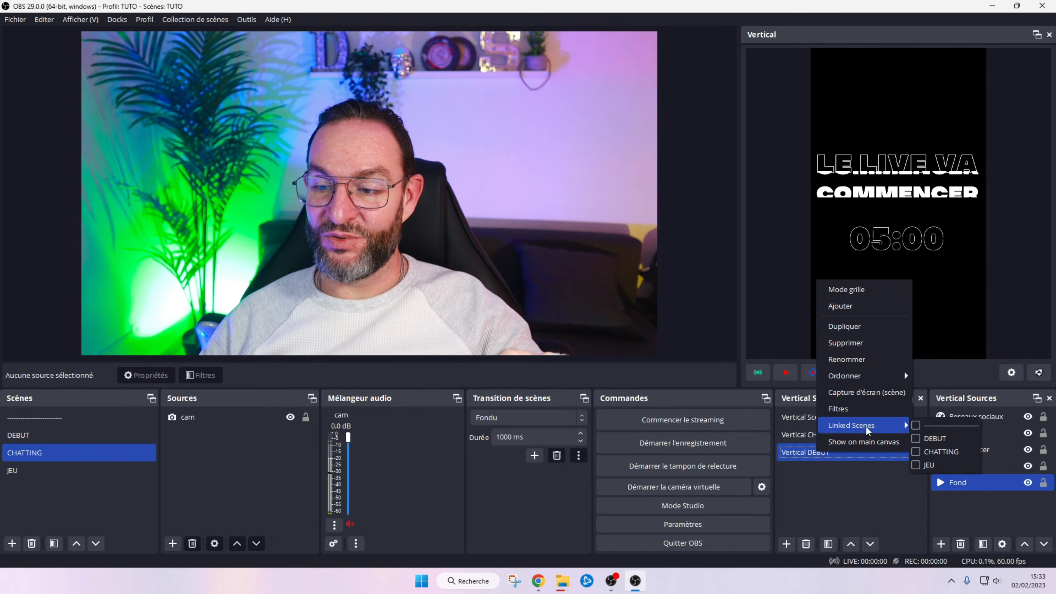
{"action": "left_click", "coordinate": [829, 492]}
{"action": "left_click", "coordinate": [56, 435]}
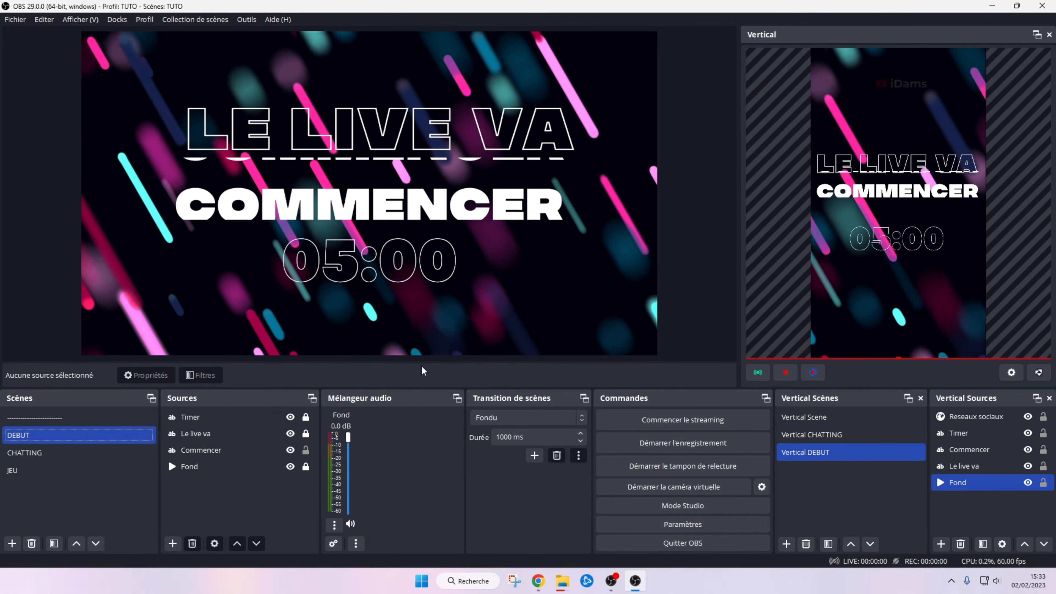
{"action": "left_click", "coordinate": [97, 457]}
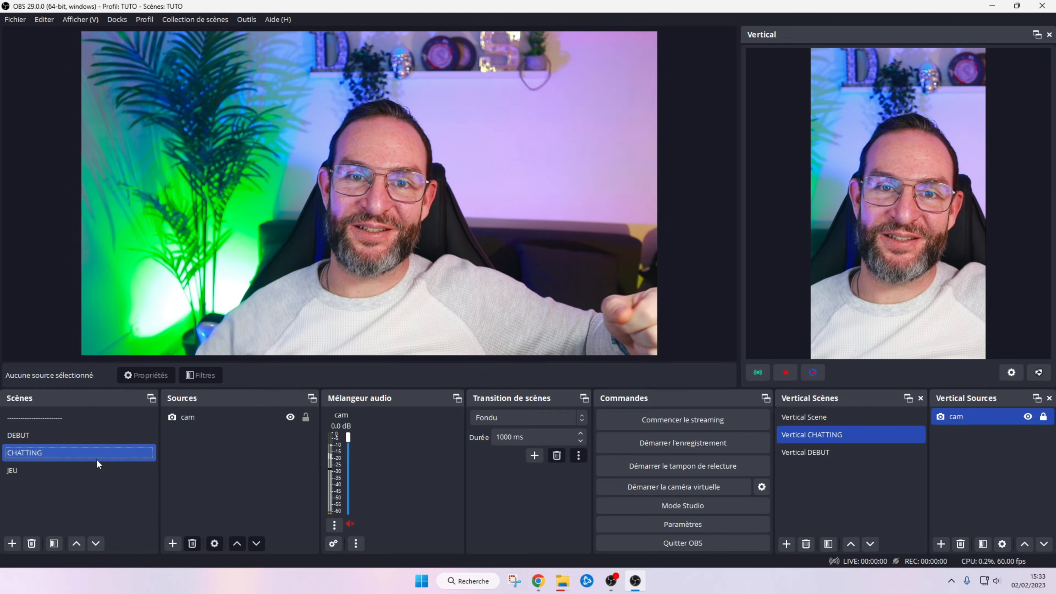
Rename Vertical Scene as Vertical JEU
{"action": "left_click", "coordinate": [797, 421]}
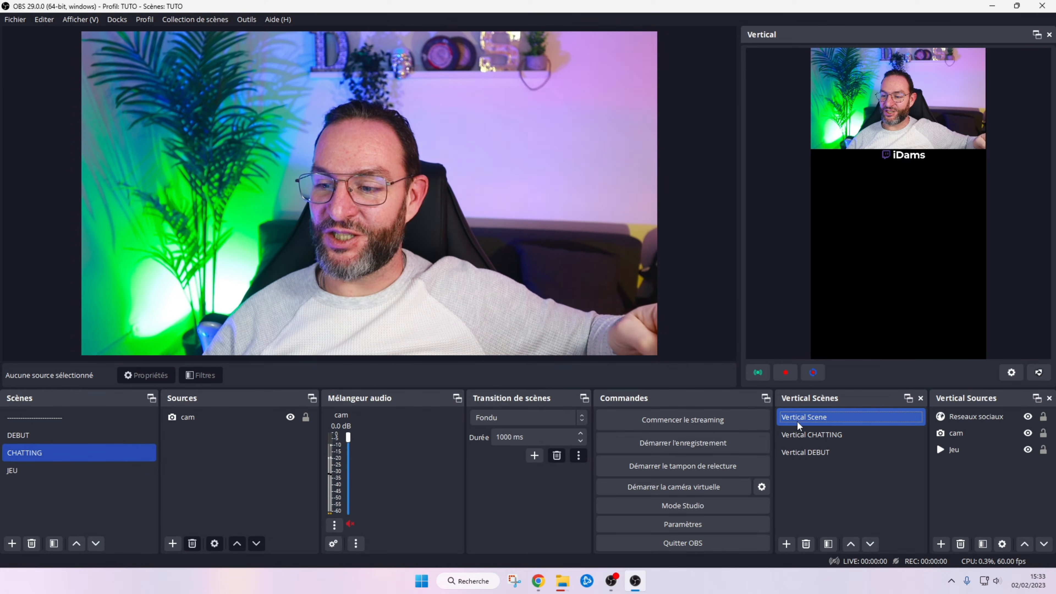
{"action": "right_click", "coordinate": [827, 425]}
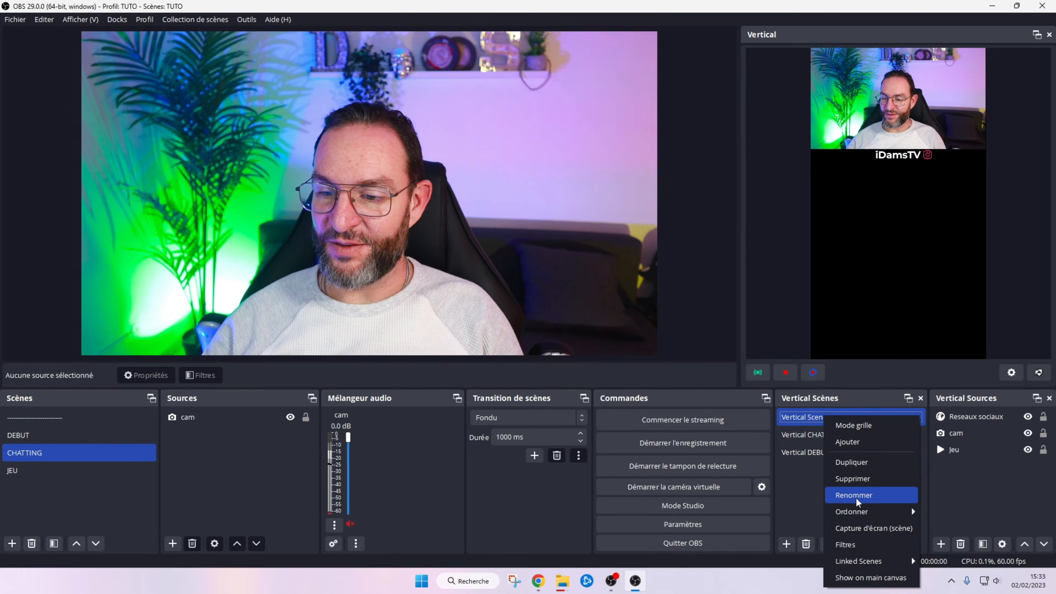
{"action": "left_click", "coordinate": [855, 495]}
{"action": "left_click", "coordinate": [553, 271]}
{"action": "key", "text": "BackSpace"}
{"action": "key", "text": "BackSpace"}
{"action": "key", "text": "BackSpace"}
{"action": "key", "text": "BackSpace"}
{"action": "key", "text": "BackSpace"}
{"action": "type", "text": "jeu"}
{"action": "key", "text": "BackSpace"}
{"action": "key", "text": "BackSpace"}
{"action": "key", "text": "BackSpace"}
{"action": "type", "text": "JEU"}
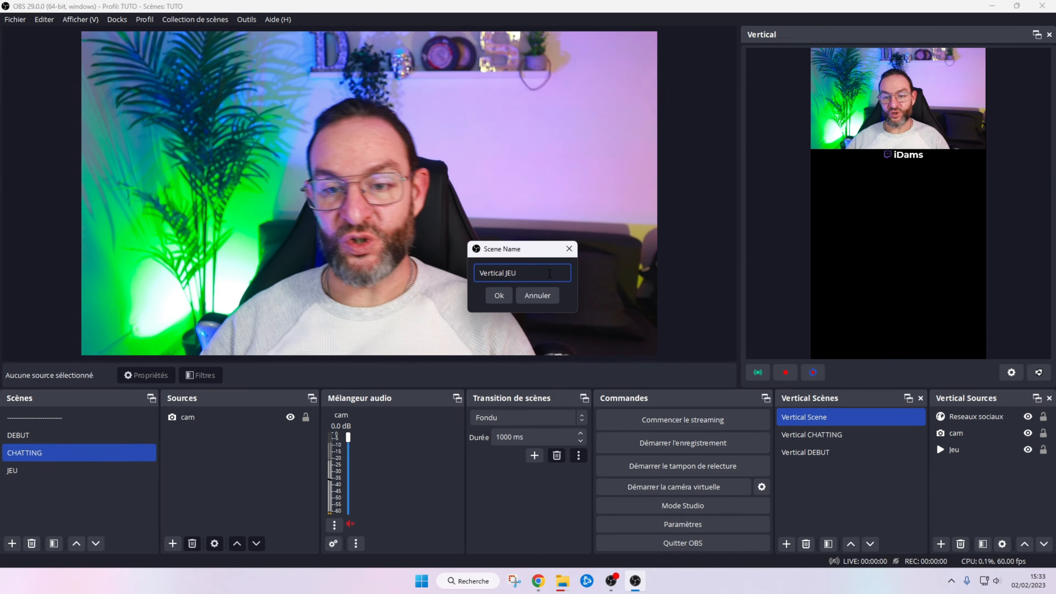
{"action": "left_click", "coordinate": [499, 296]}
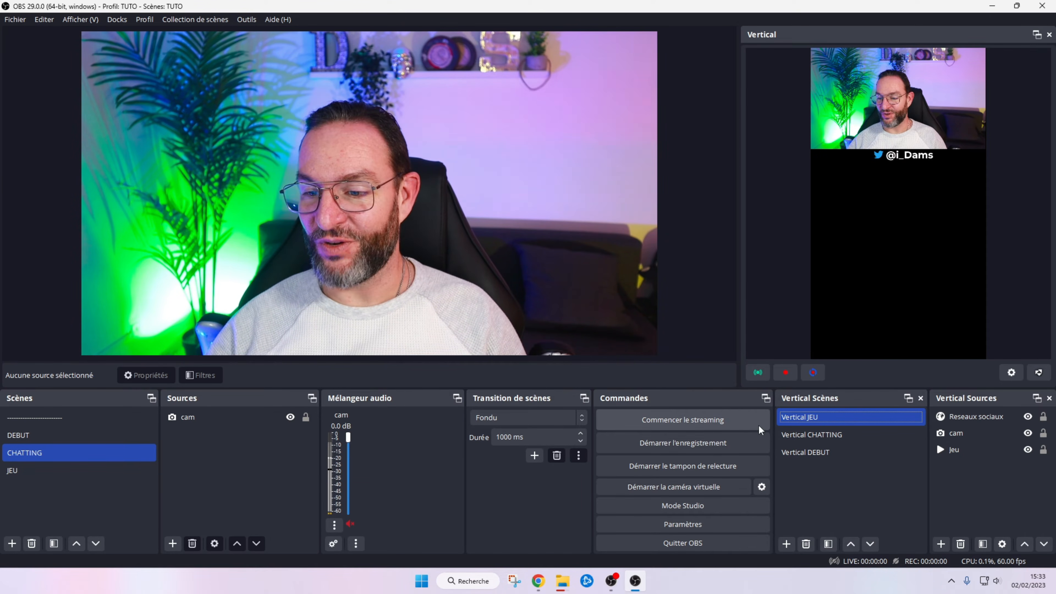
Link the Vertical JEU scene to the main JEU scene
{"action": "right_click", "coordinate": [802, 415]}
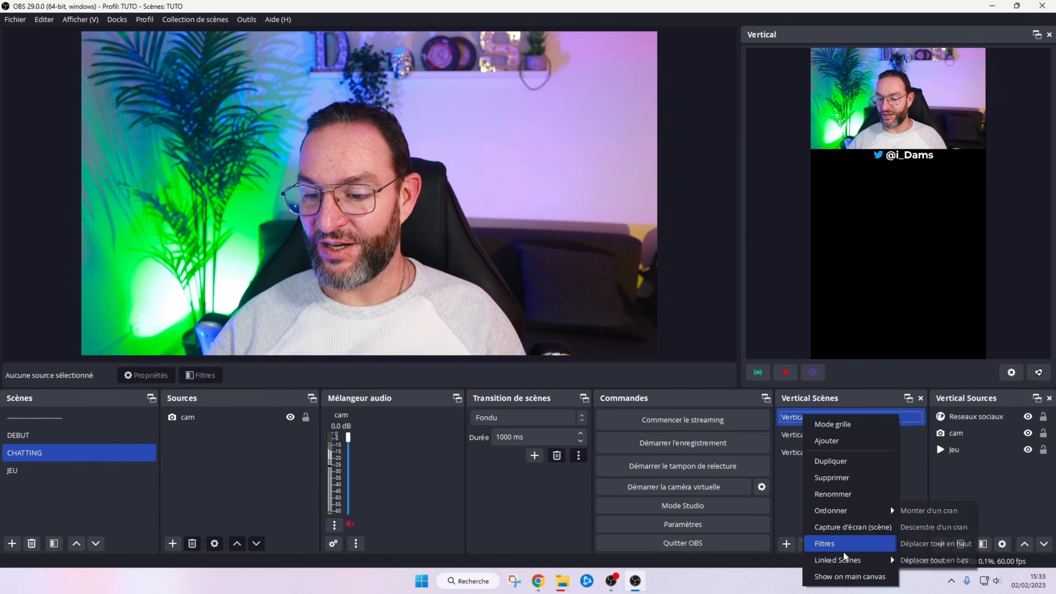
{"action": "mouse_move", "coordinate": [849, 560]}
{"action": "left_click", "coordinate": [902, 585]}
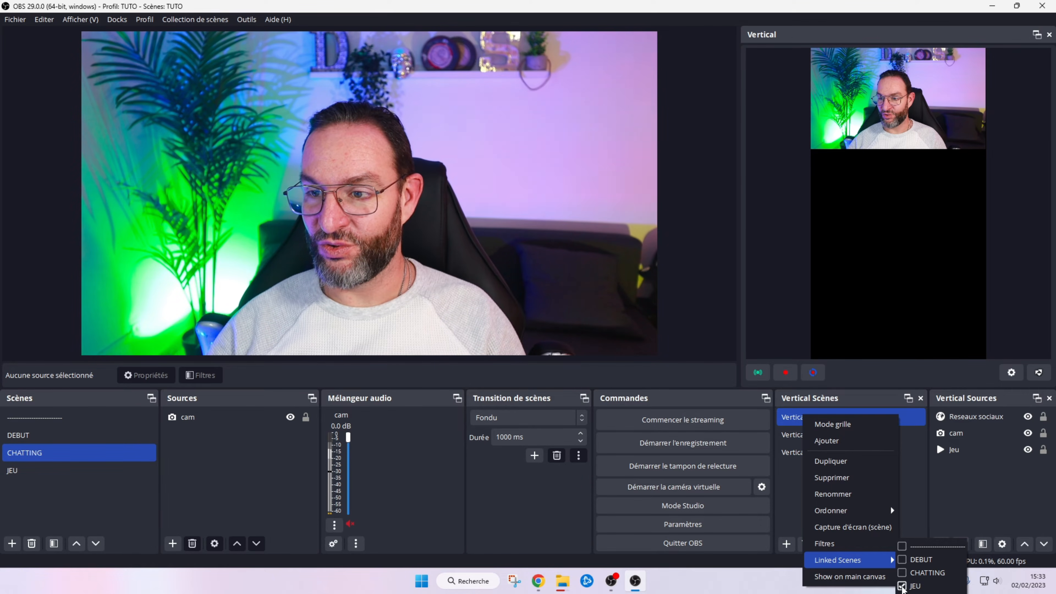
{"action": "left_click", "coordinate": [975, 497]}
Check all three scene links by switching the main canvas through DEBUT, CHATTING and JEU
{"action": "left_click", "coordinate": [24, 437]}
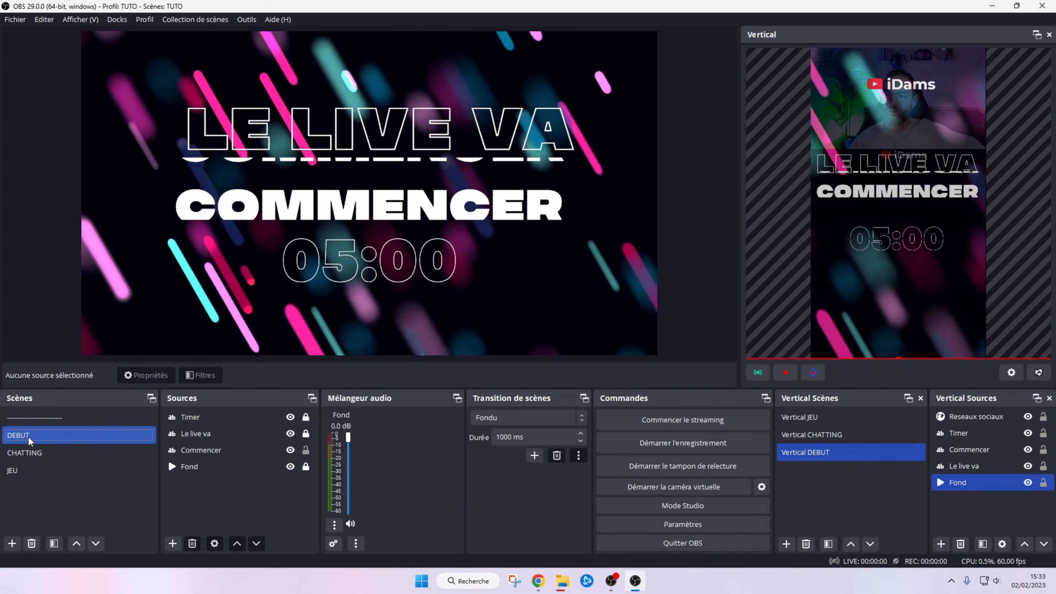
{"action": "left_click", "coordinate": [40, 450]}
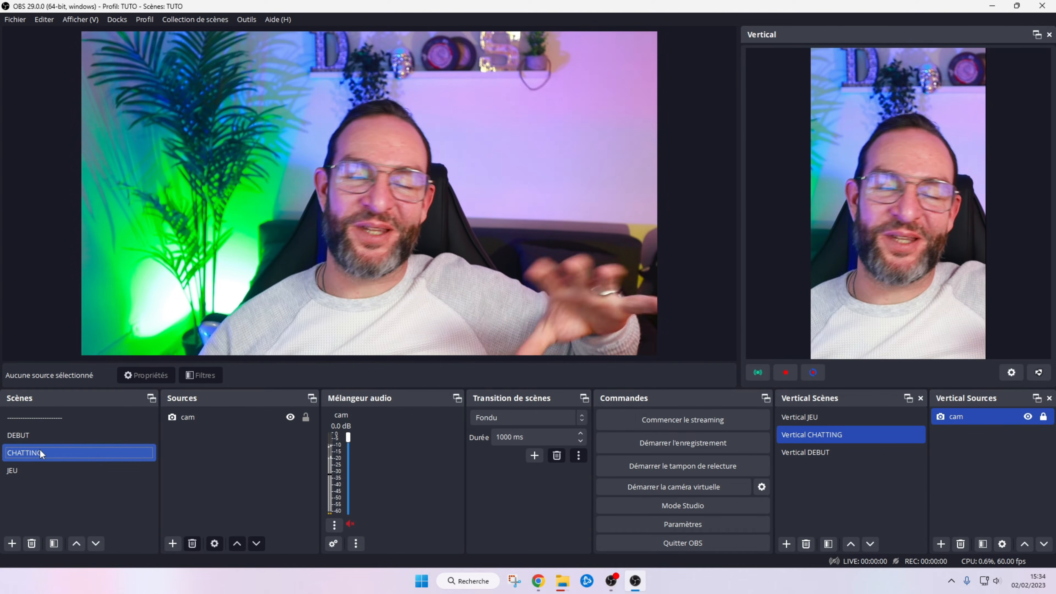
{"action": "left_click", "coordinate": [40, 468]}
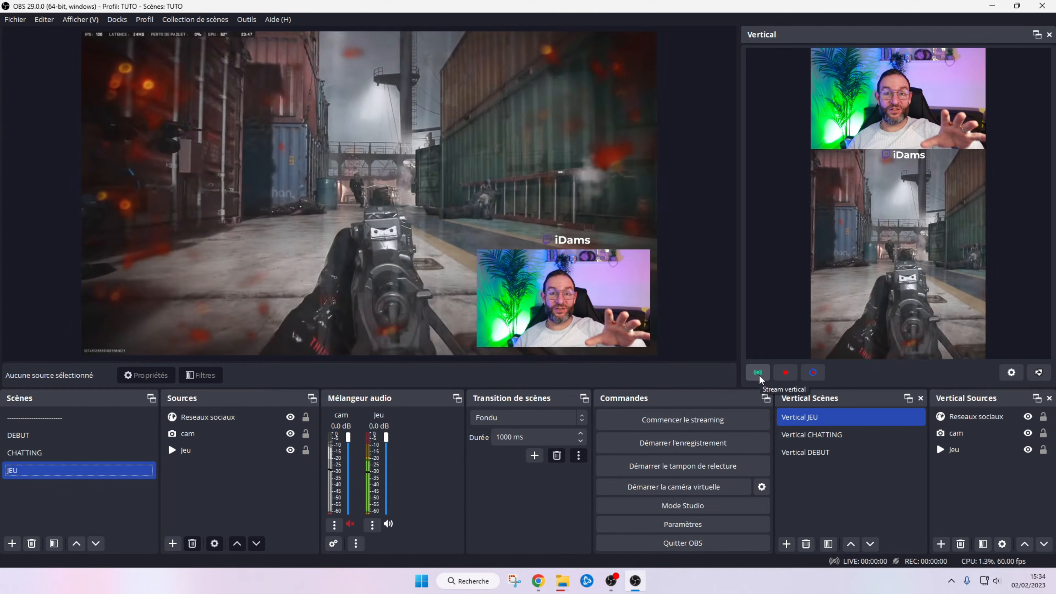
Try to start the vertical stream and check the streaming section of the vertical settings
{"action": "left_click", "coordinate": [758, 372]}
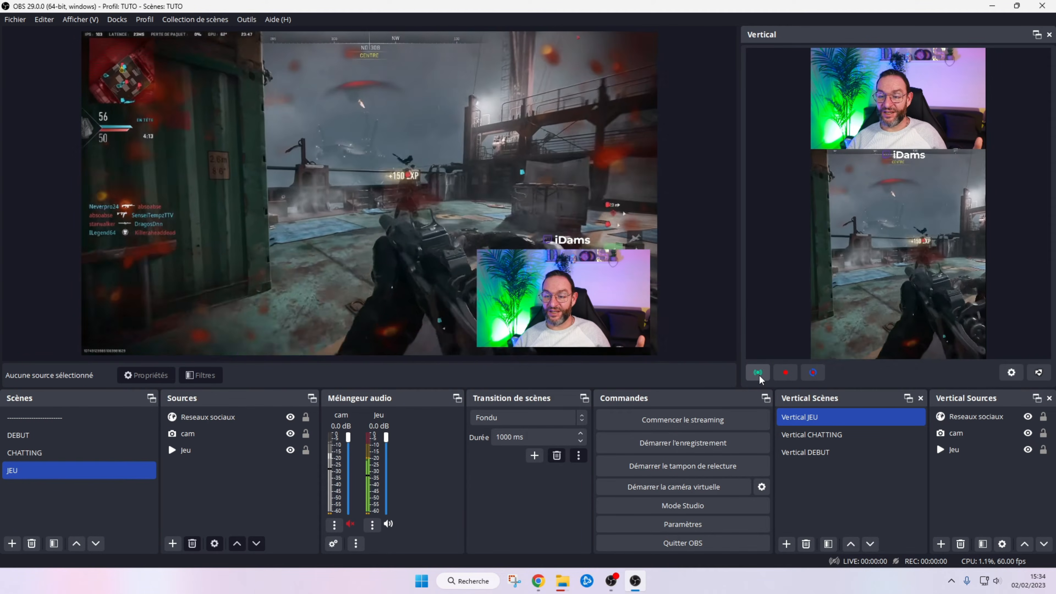
{"action": "left_click", "coordinate": [640, 307]}
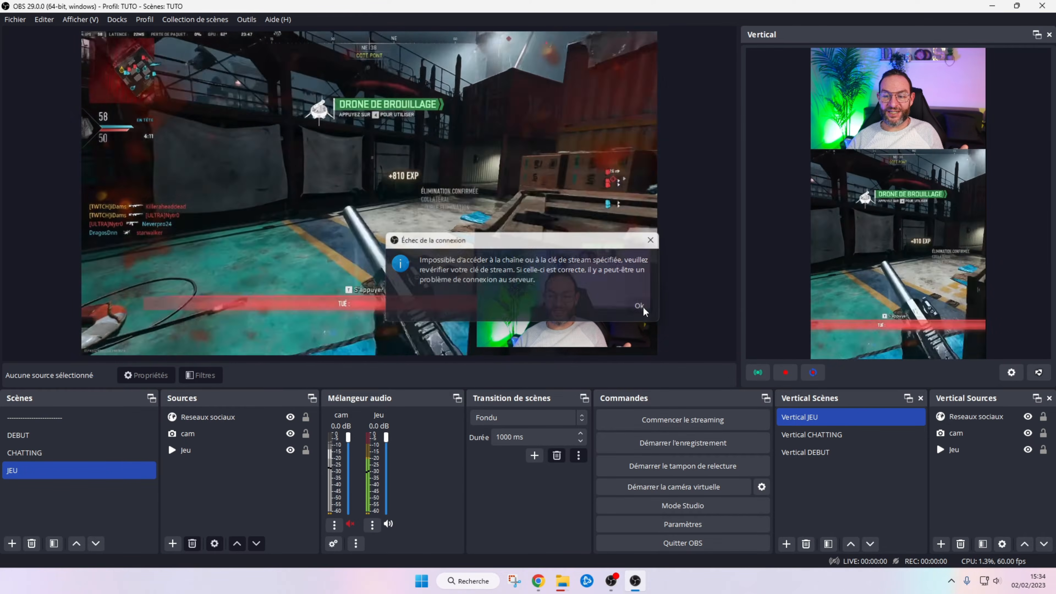
{"action": "left_click", "coordinate": [1012, 375]}
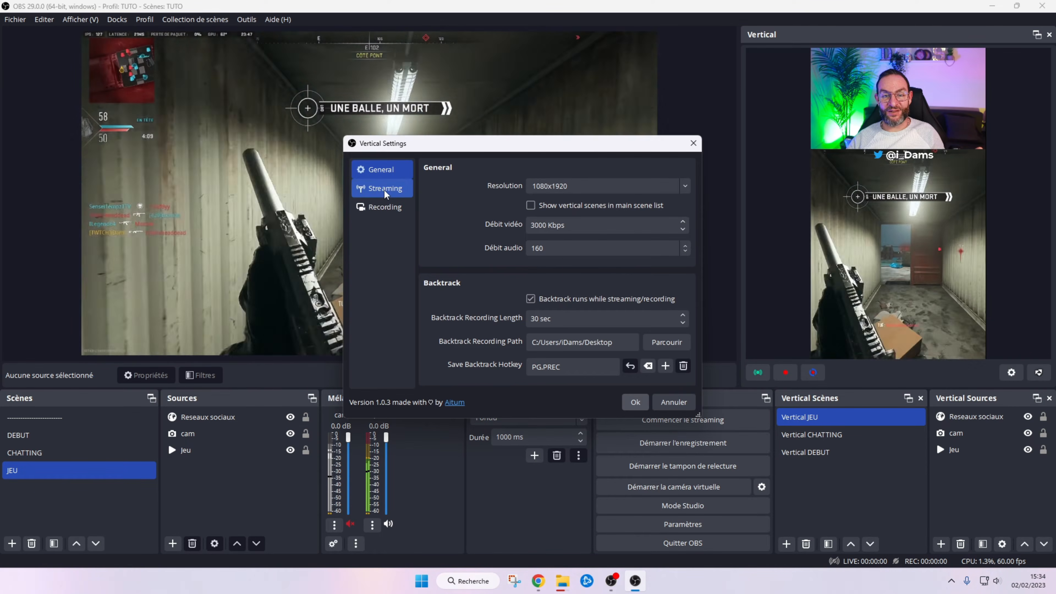
{"action": "left_click", "coordinate": [385, 193]}
{"action": "left_click", "coordinate": [636, 402]}
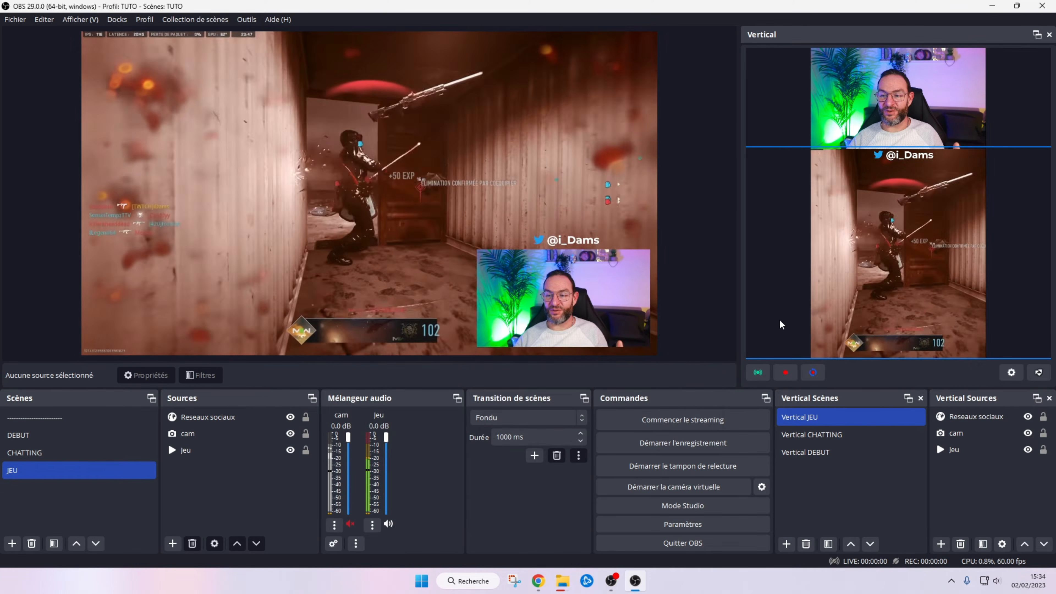
Demonstrate the linked scenes by switching the main canvas to DEBUT, CHATTING, JEU and back to CHATTING
{"action": "left_click", "coordinate": [54, 434]}
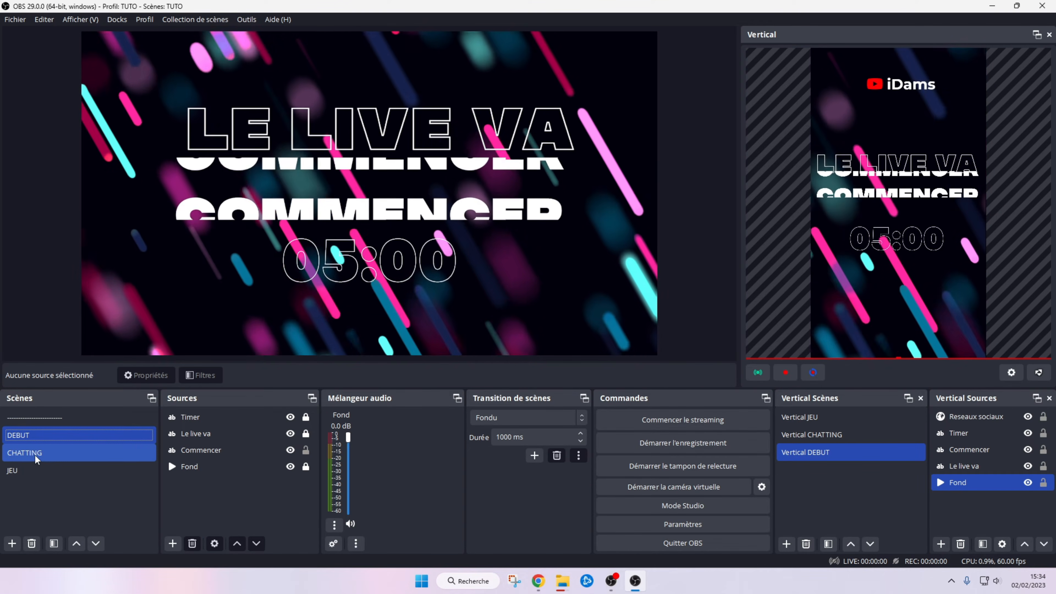
{"action": "left_click", "coordinate": [35, 454]}
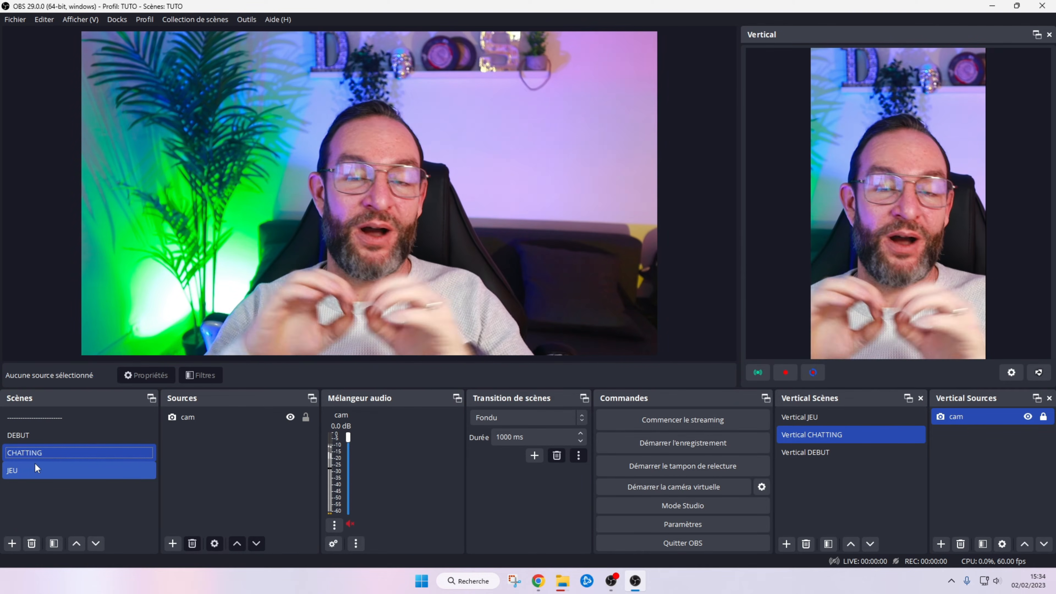
{"action": "left_click", "coordinate": [35, 466]}
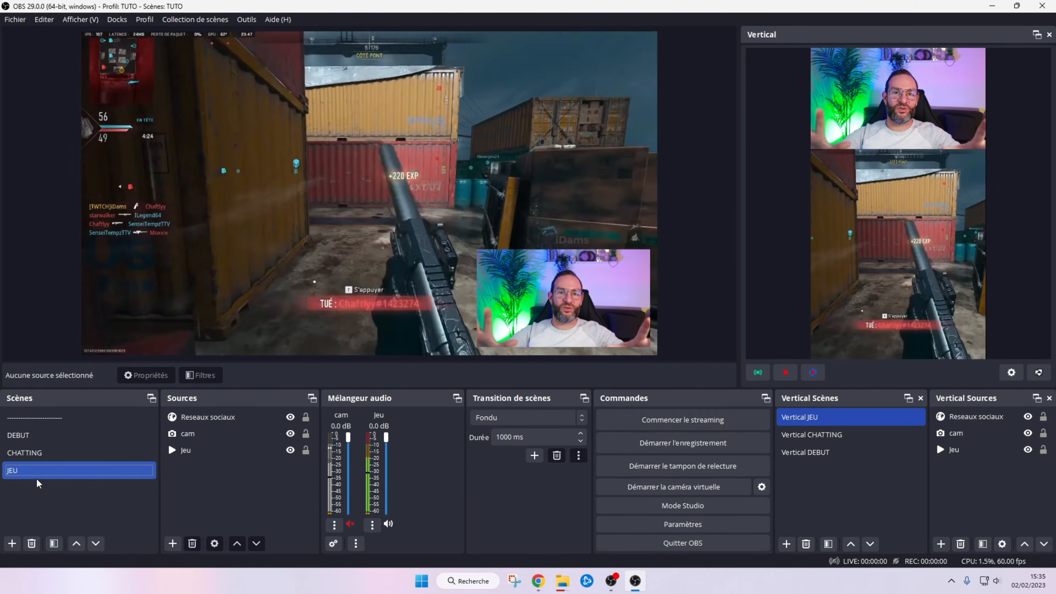
{"action": "left_click", "coordinate": [39, 454]}
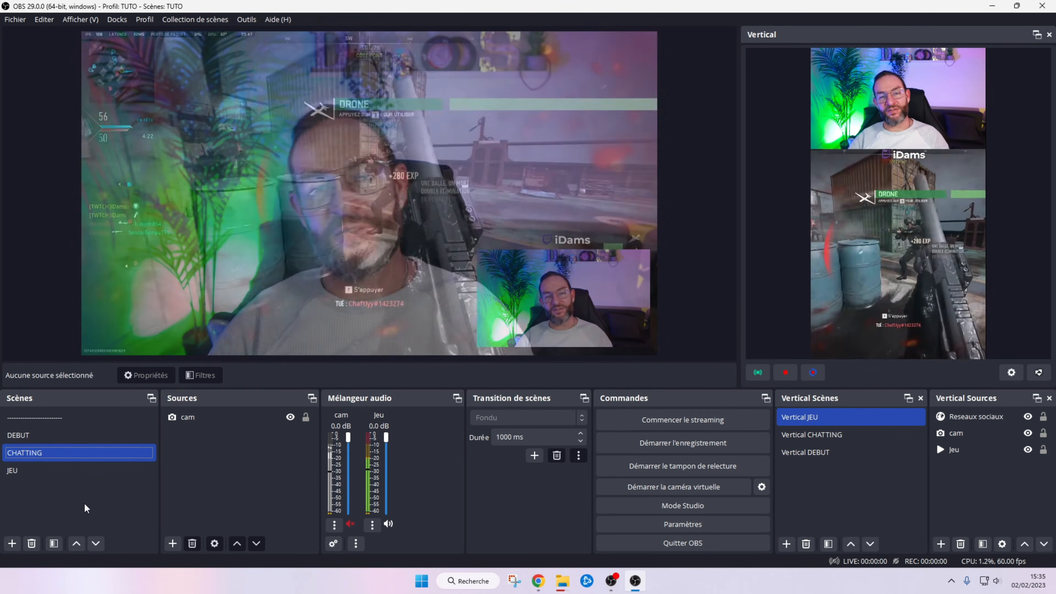